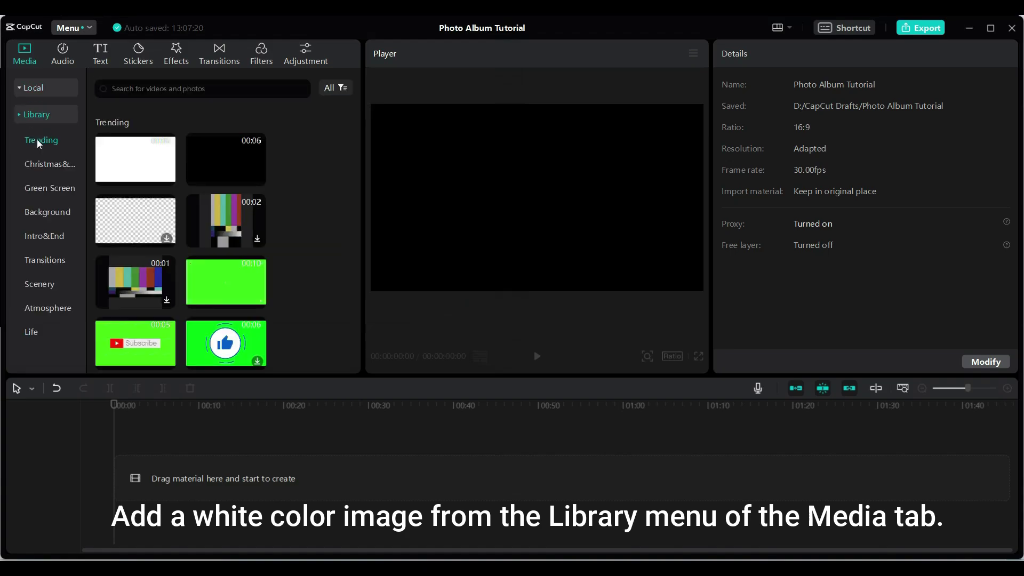
Place the white Trending Library image on the timeline as the opening clip.
mouse_move(152, 171)
mouse_down()
mouse_move(117, 480)
mouse_move(125, 487)
mouse_up()
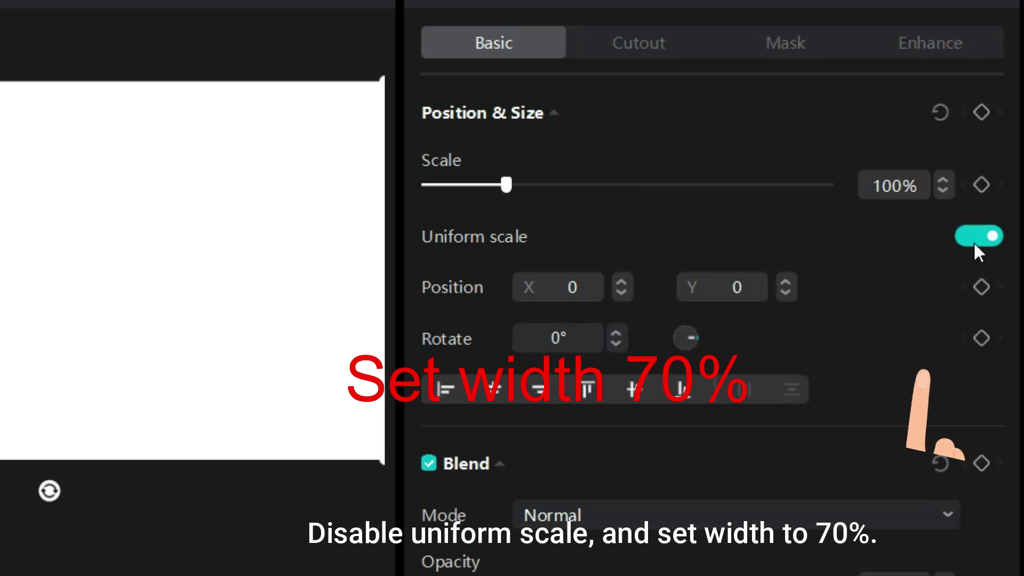
Turn off uniform scale and set the white clip's width scale to 70%.
click(974, 241)
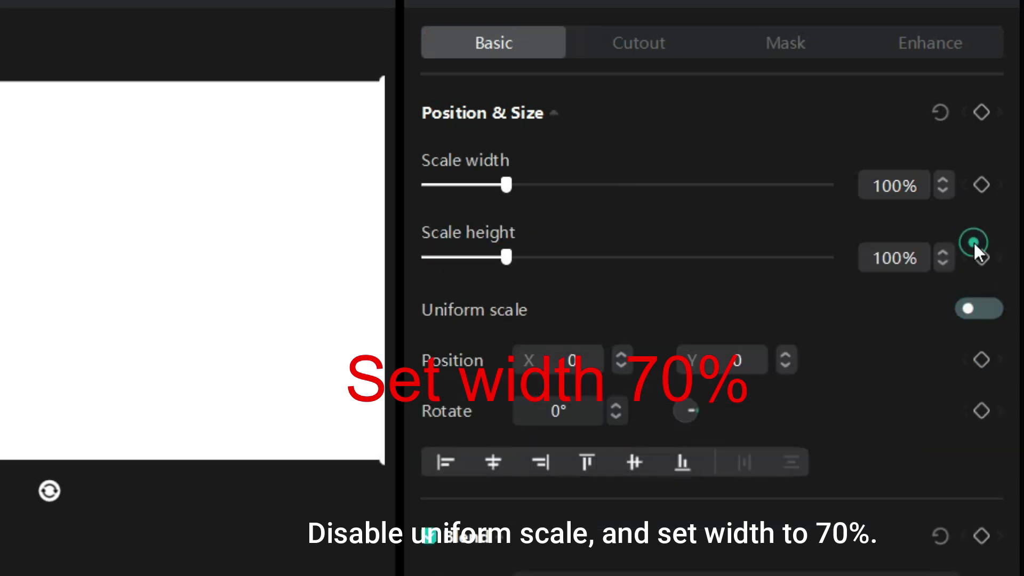
double_click(900, 182)
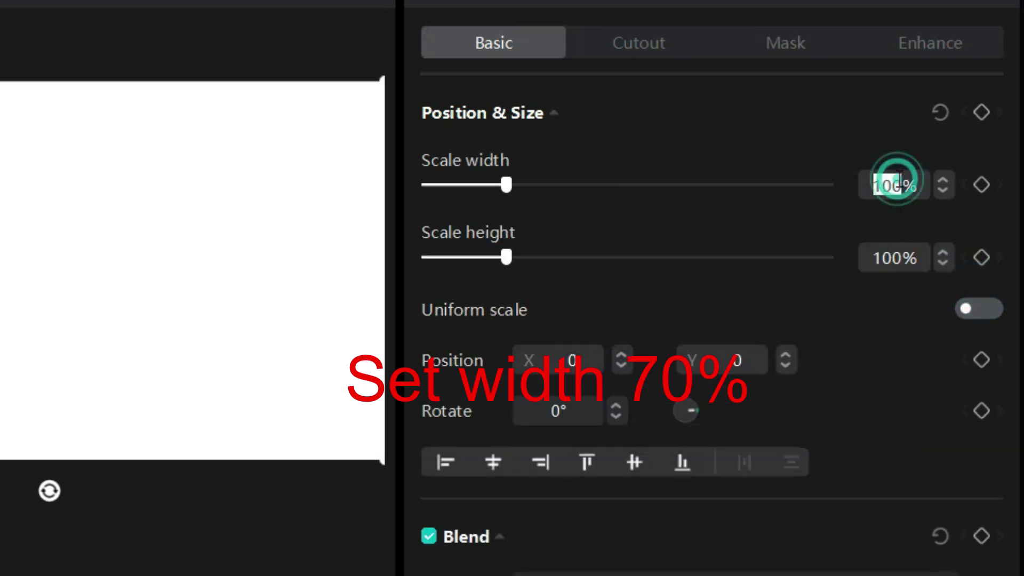
text(70)
key(Return)
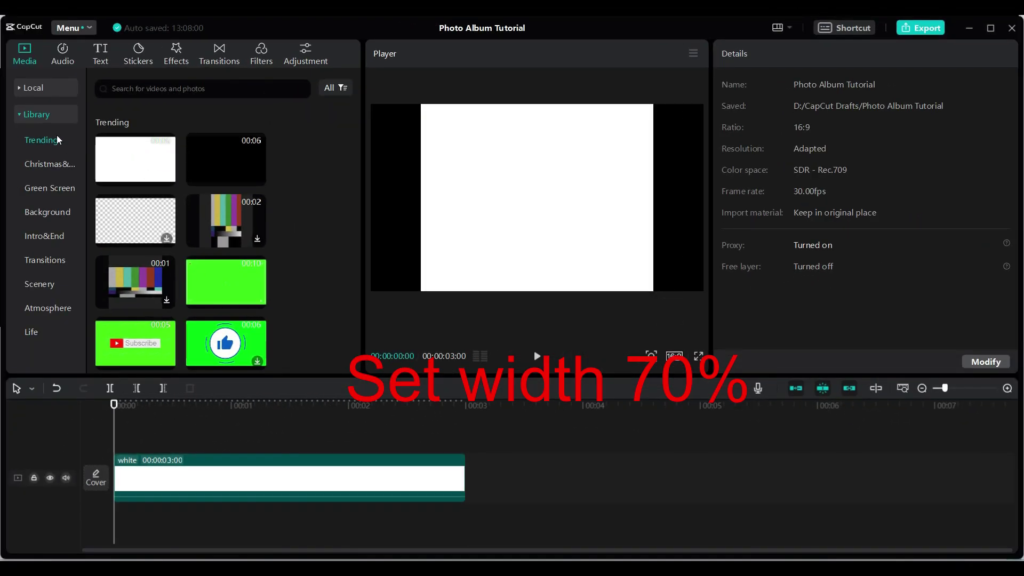
Import all seven Birds Album photos and place the barn owl above the white clip.
click(33, 118)
click(27, 89)
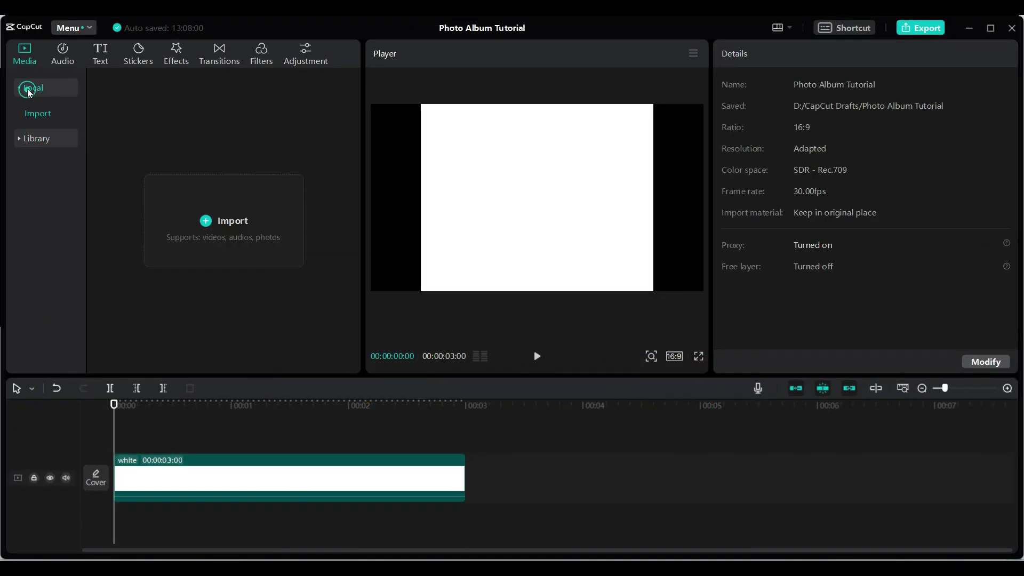
click(34, 112)
click(220, 216)
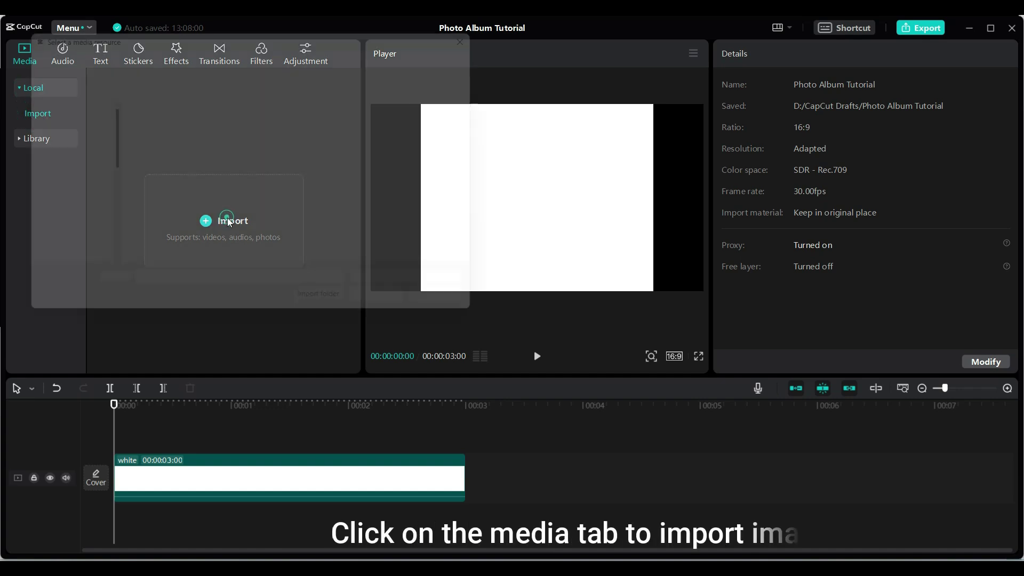
click(362, 203)
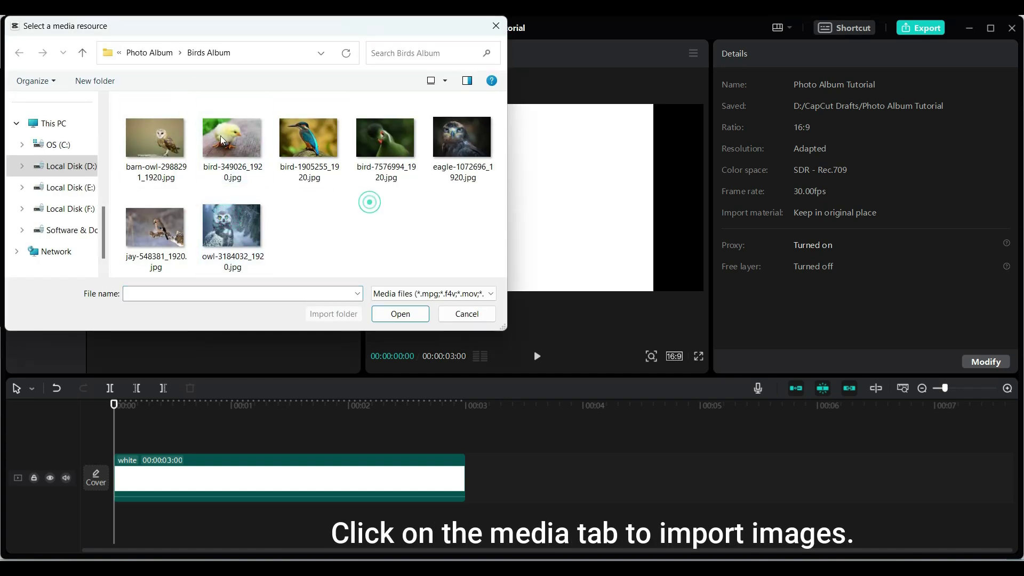
key(ctrl+a)
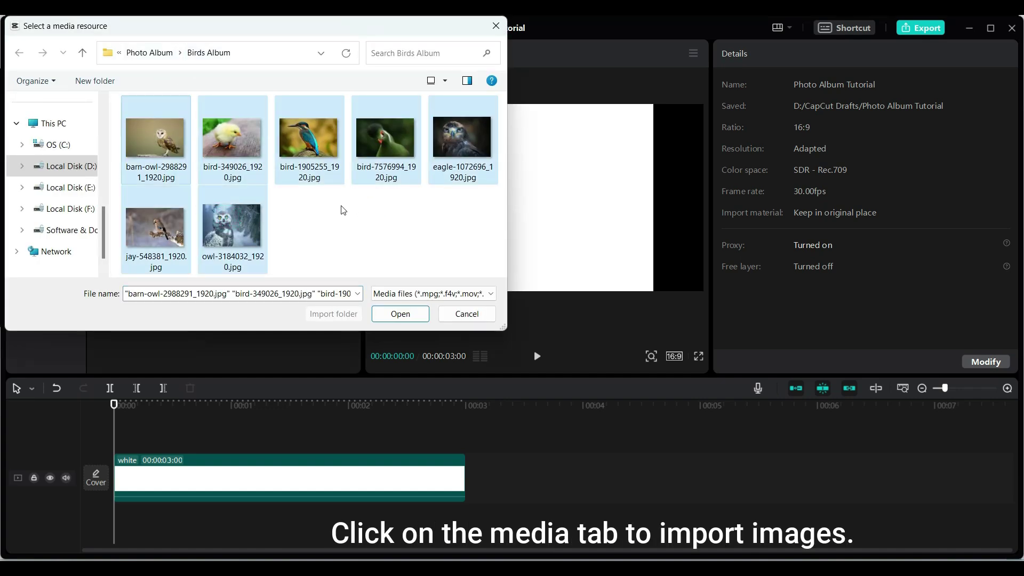
click(410, 319)
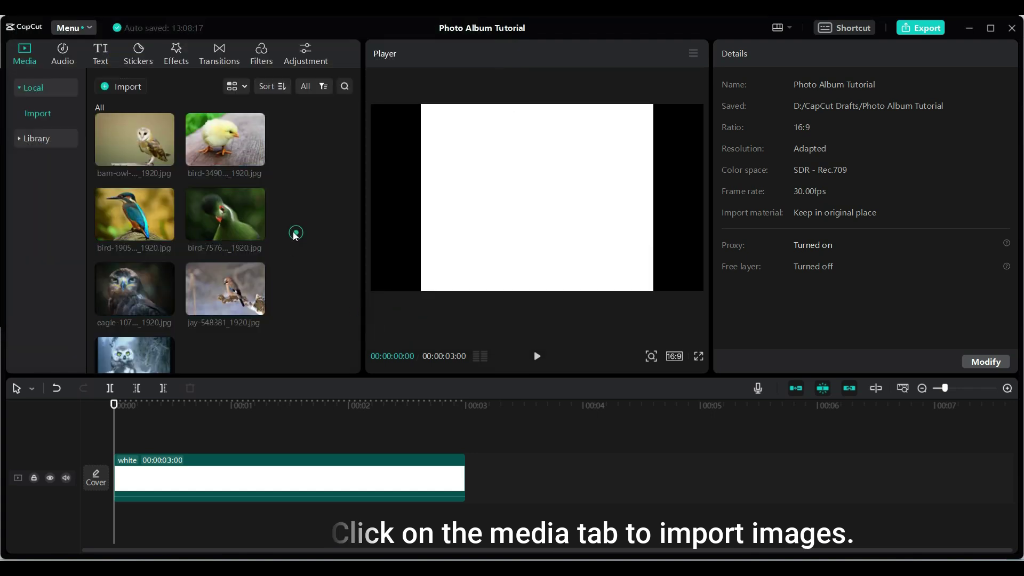
drag(156, 174, 114, 436)
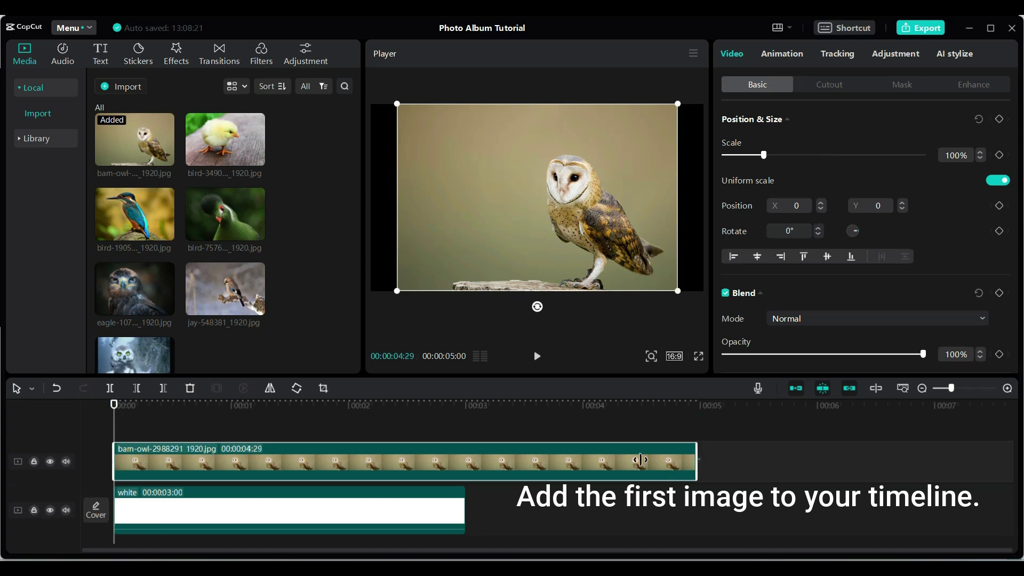
Trim the barn owl clip so it ends at 3 seconds.
drag(640, 460, 451, 464)
click(505, 485)
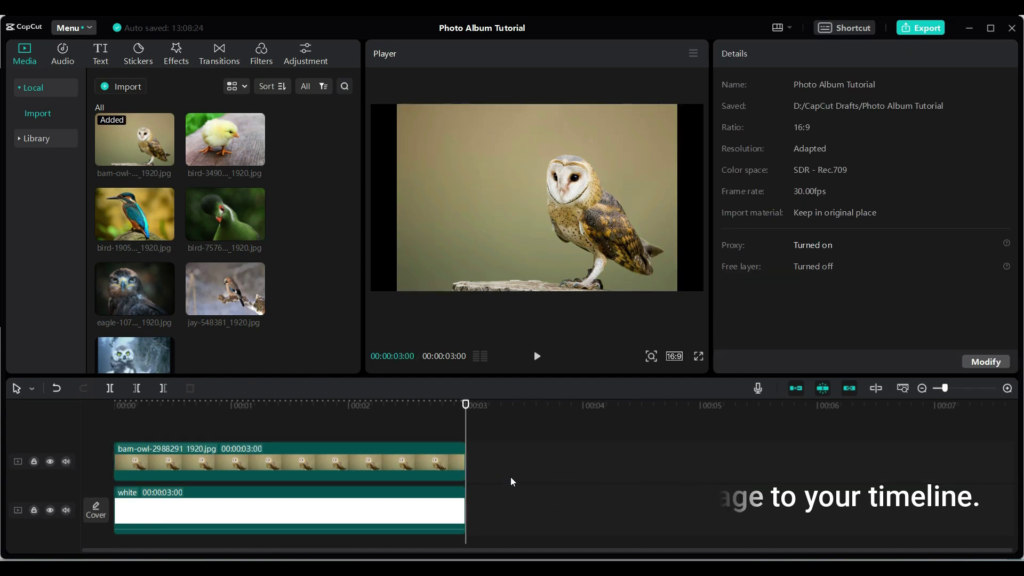
click(410, 457)
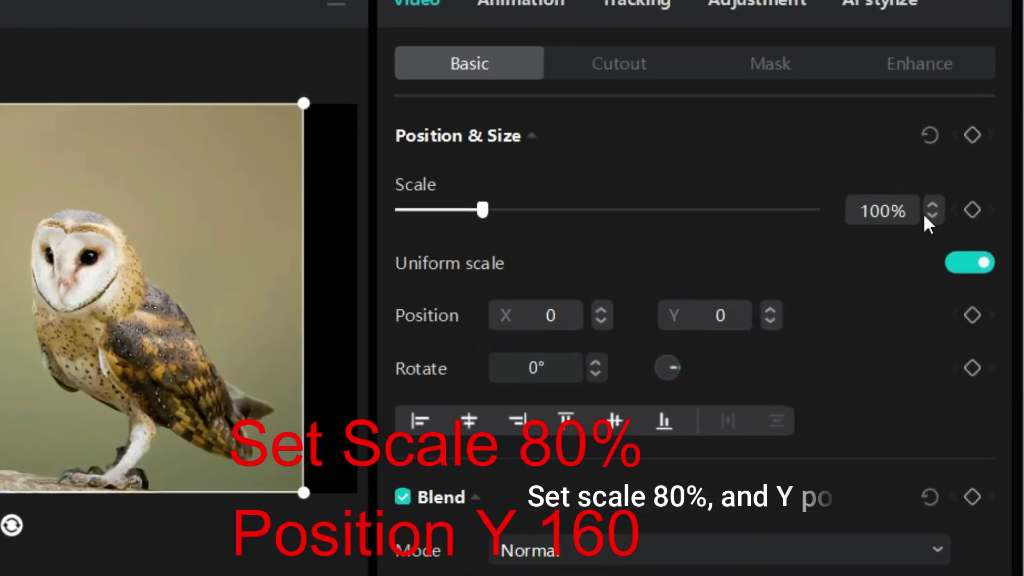
Scale the owl photo to 80% and raise it to position Y 160.
click(960, 156)
click(882, 224)
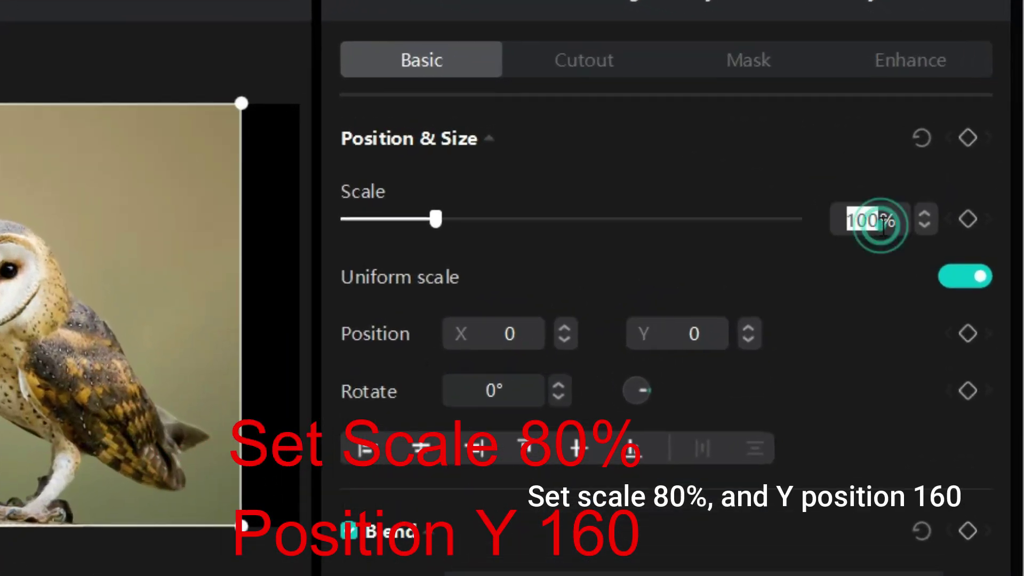
text(80)
key(Return)
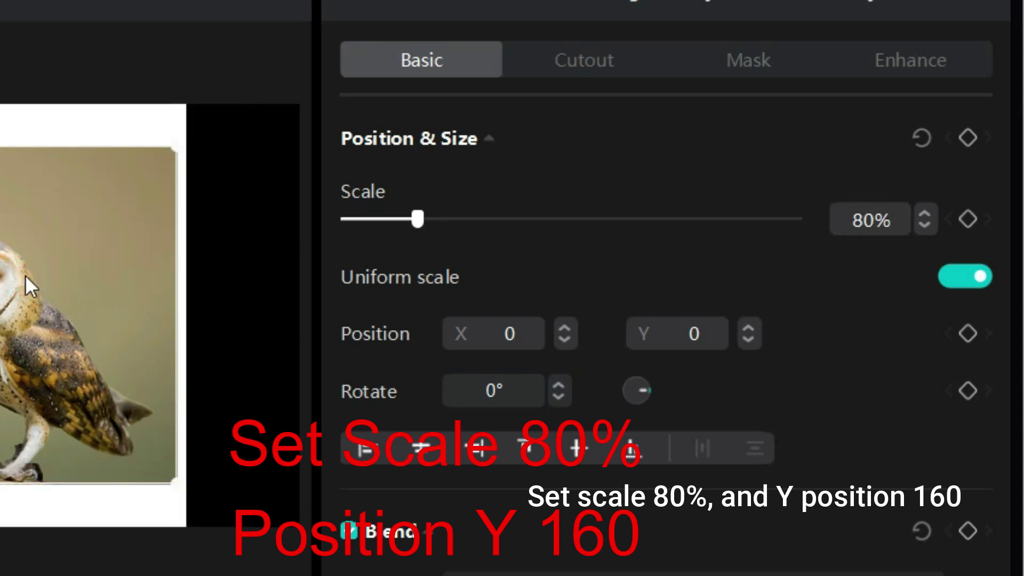
click(685, 337)
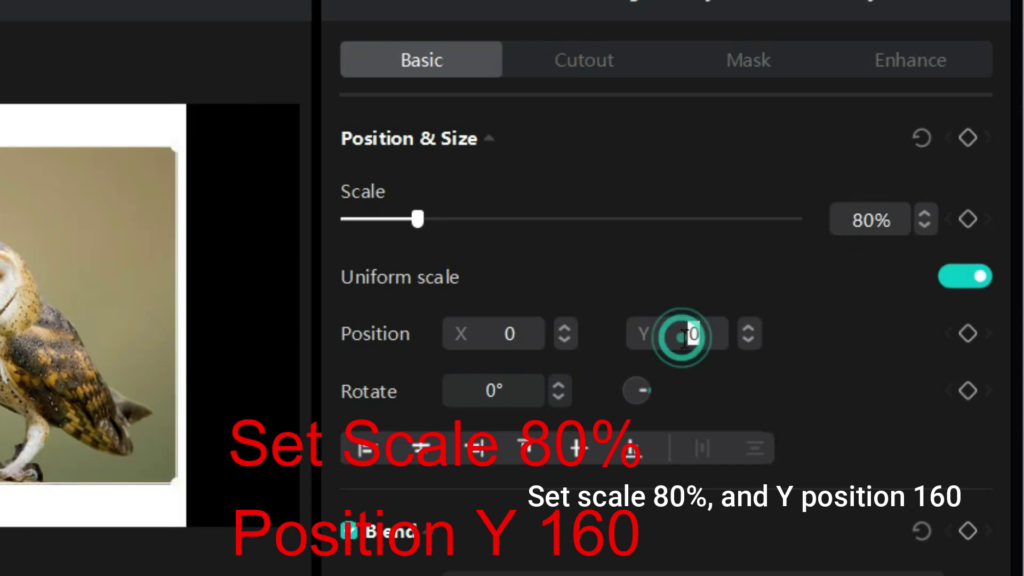
text(160)
key(Return)
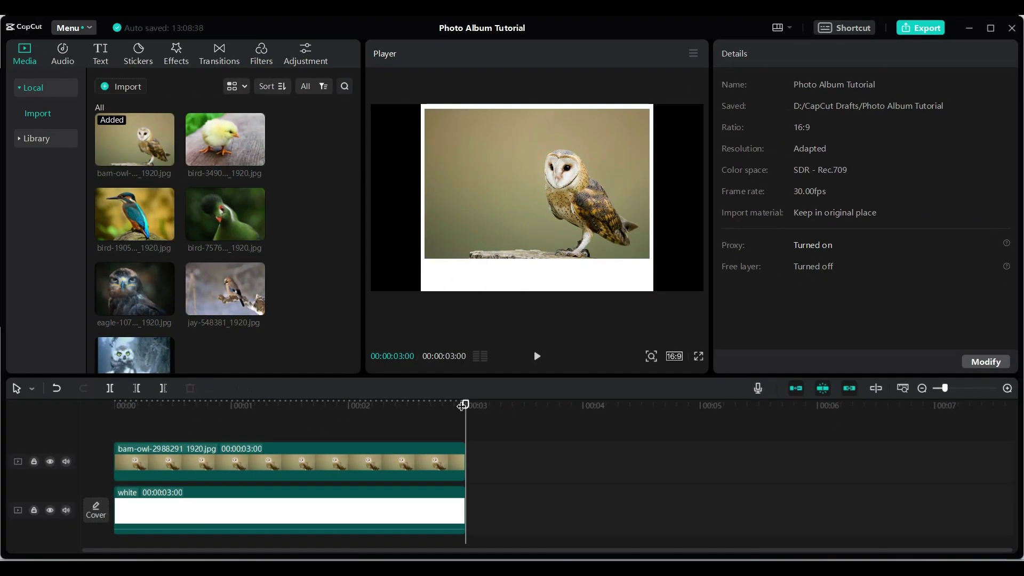
drag(100, 399, 460, 425)
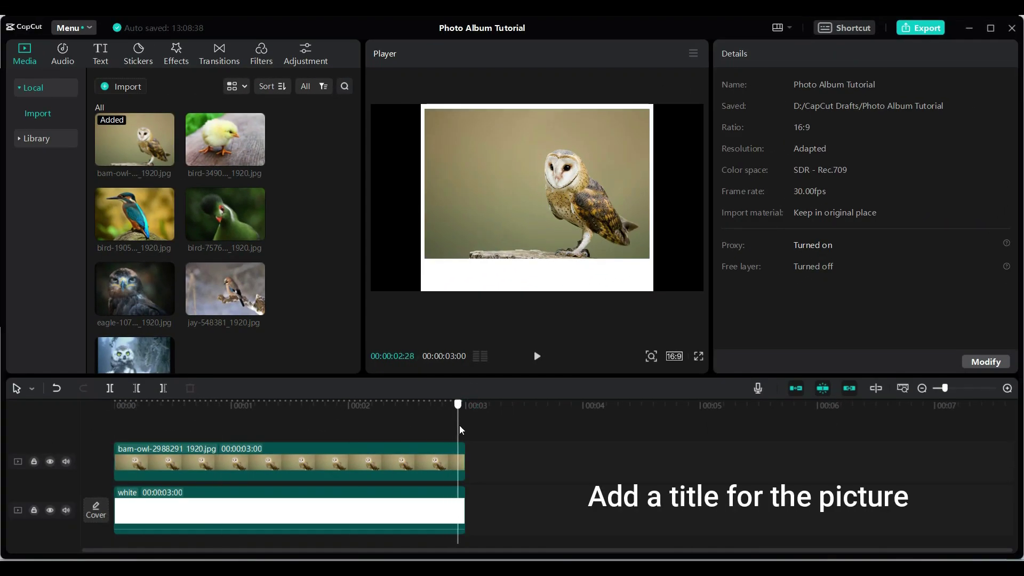
Add a dark 'Bird 1' title below the owl, font size 8, in Pacifico.
click(100, 53)
drag(123, 120, 108, 427)
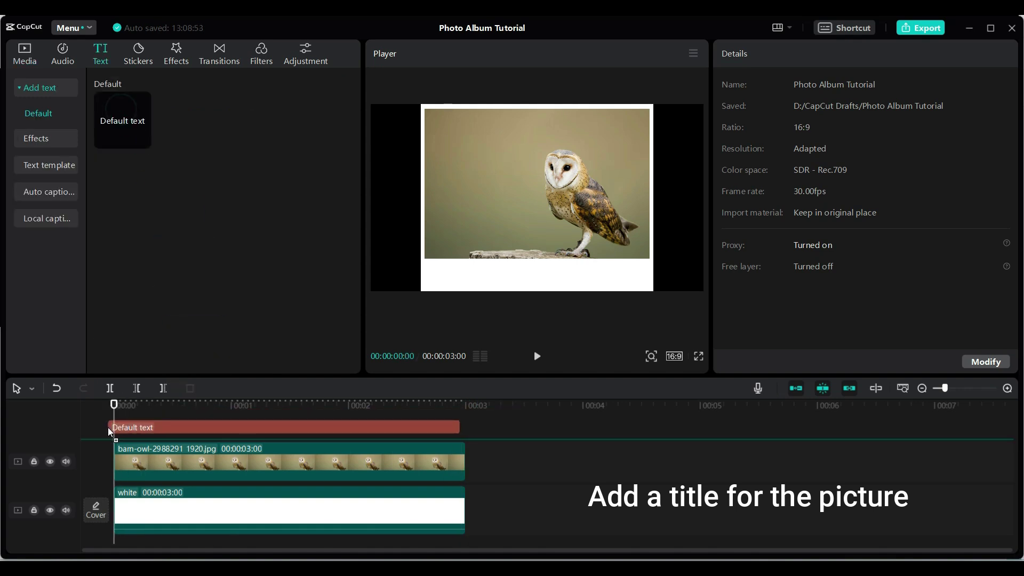
click(819, 285)
click(745, 376)
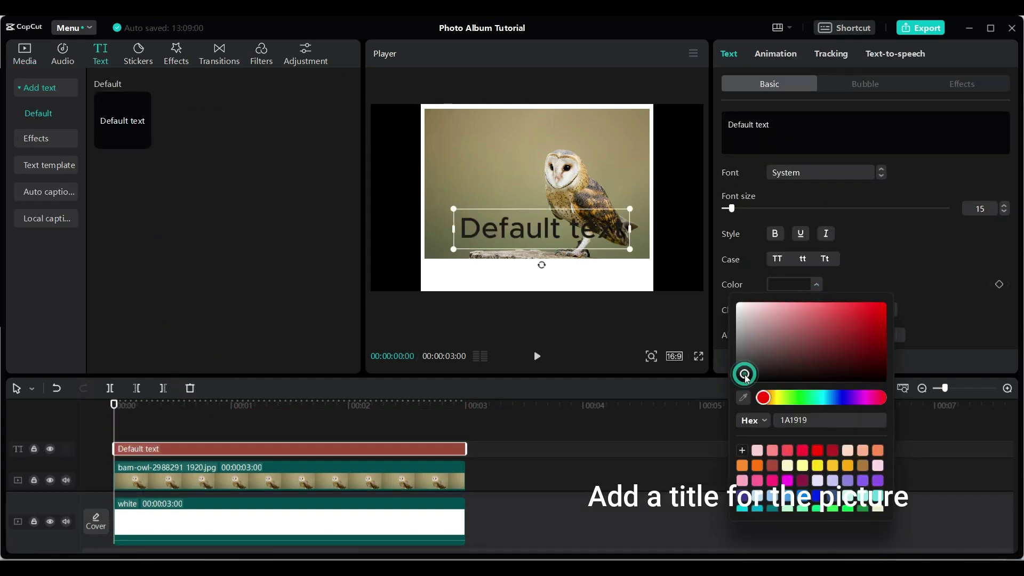
drag(567, 228, 566, 277)
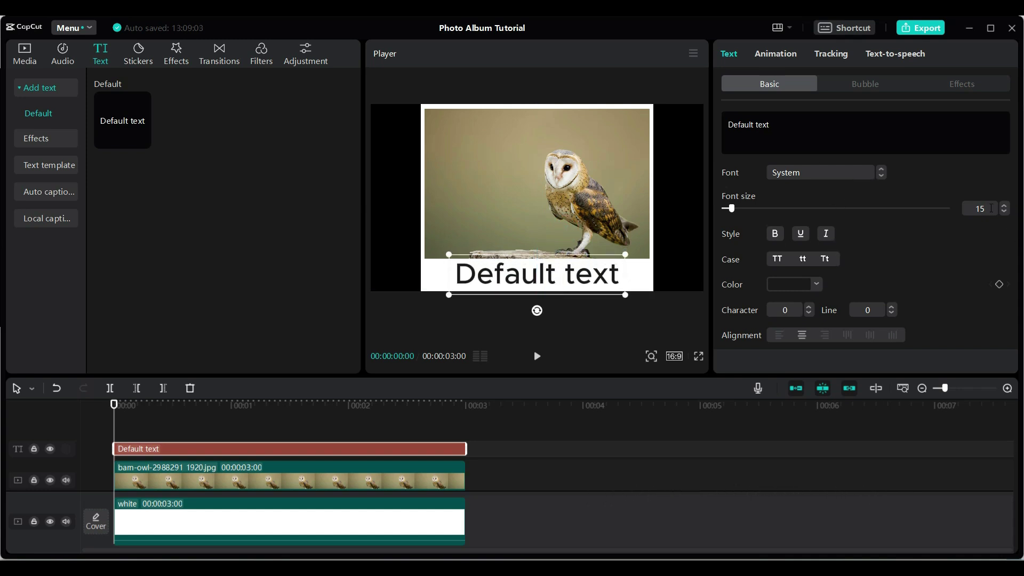
text(8)
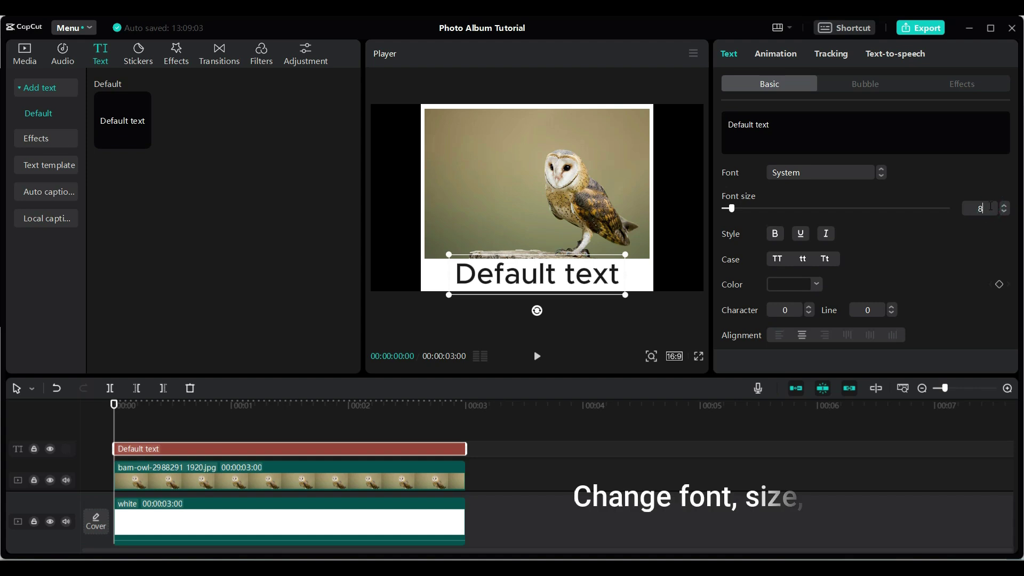
key(Return)
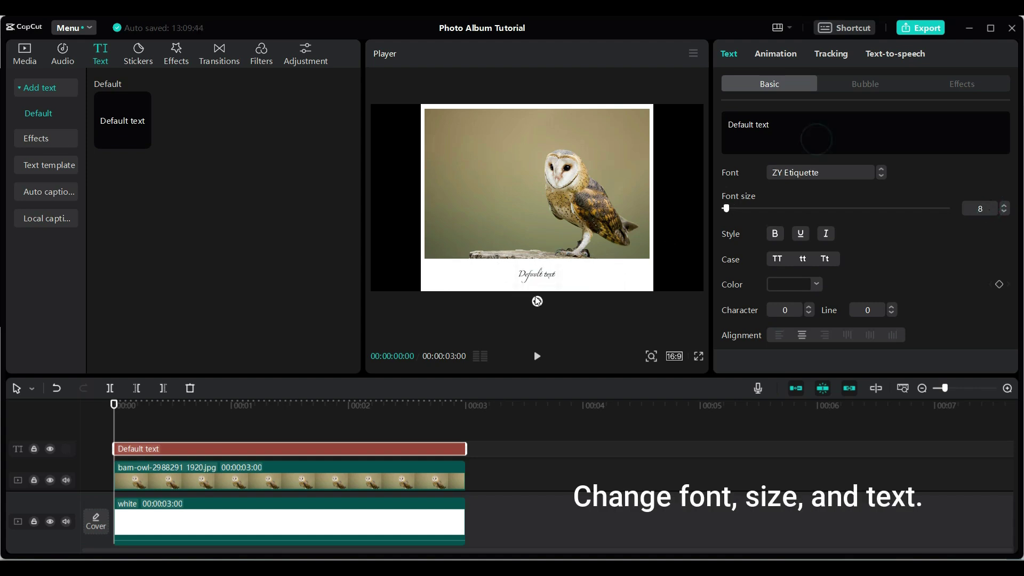
text(Bird 1)
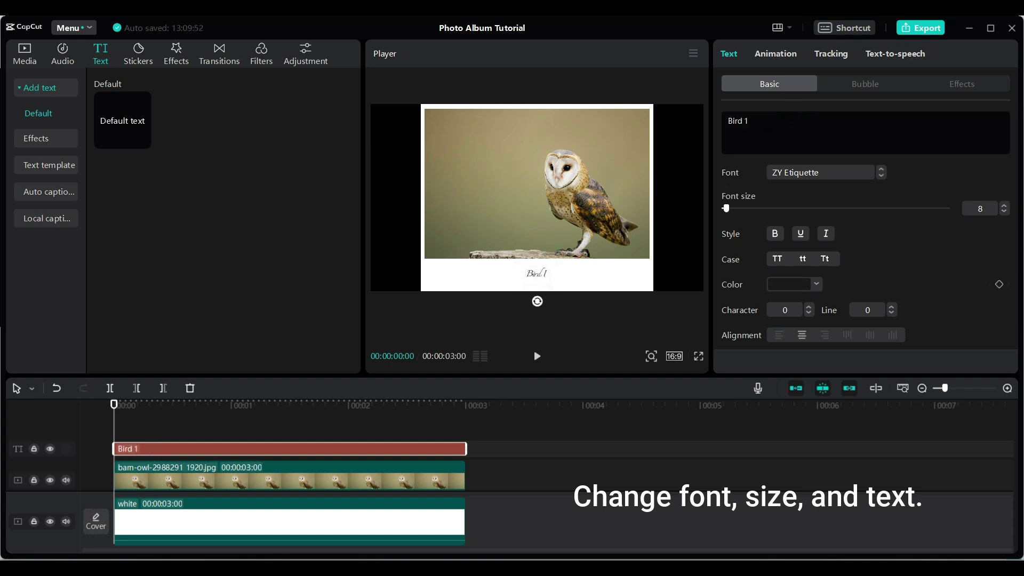
click(824, 172)
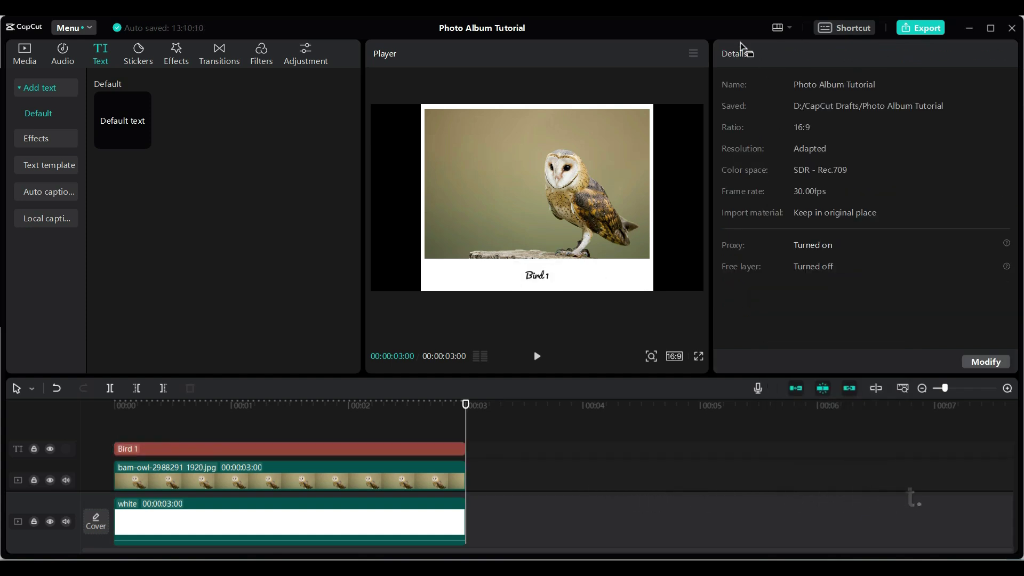
Export the captioned owl card as a still frame and preview the PNG in Media.
click(692, 53)
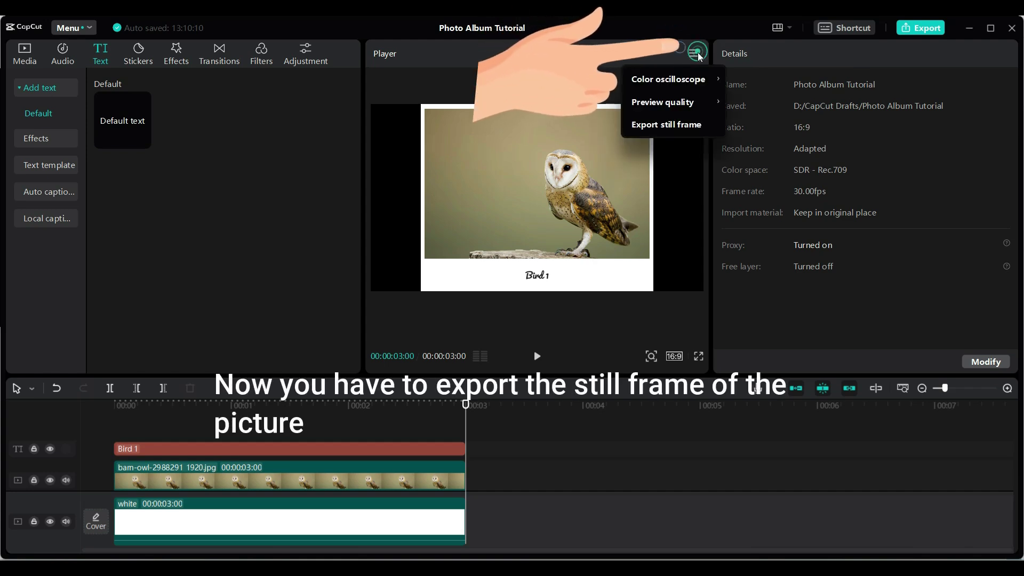
click(661, 128)
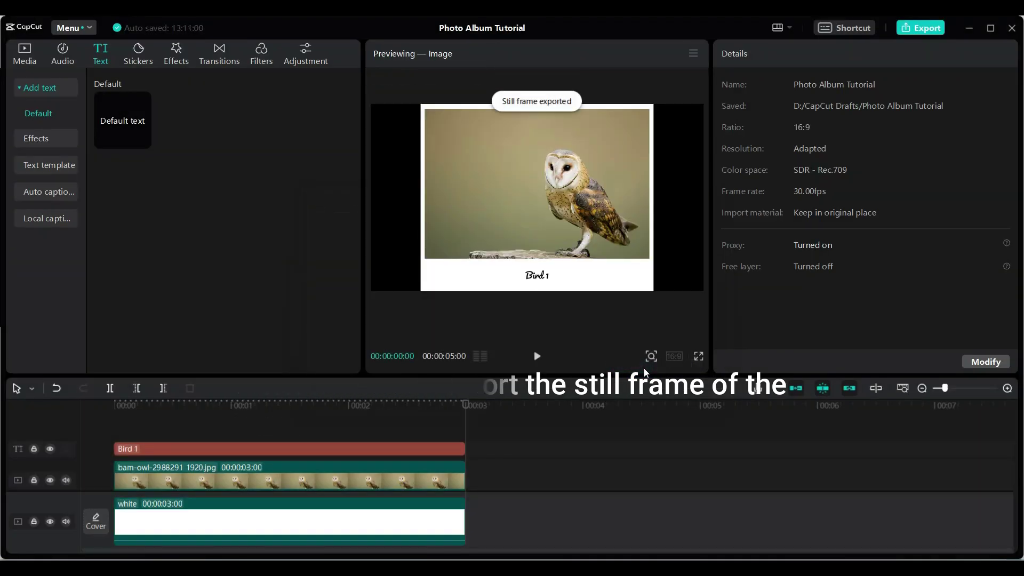
click(26, 54)
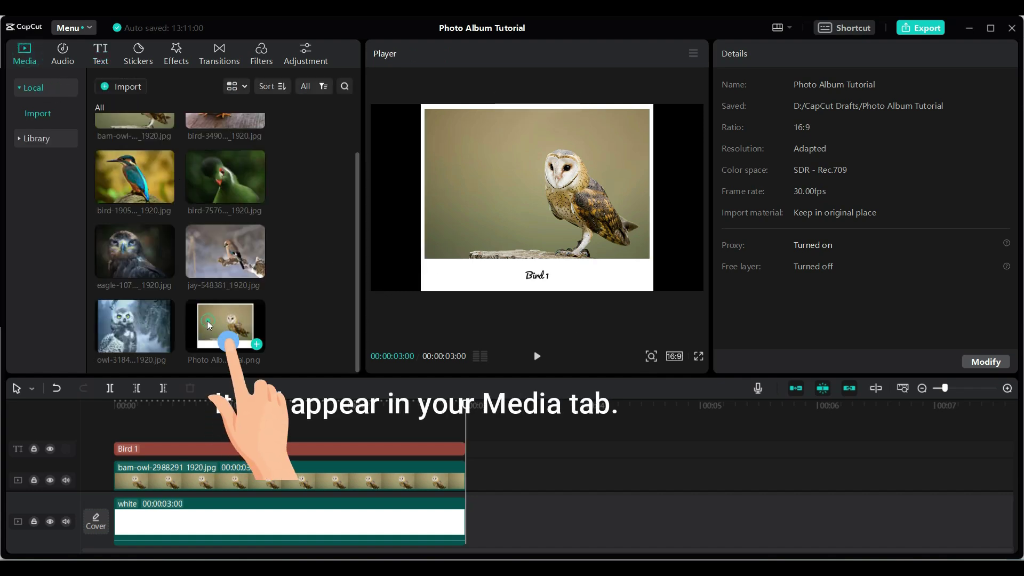
click(225, 326)
click(386, 479)
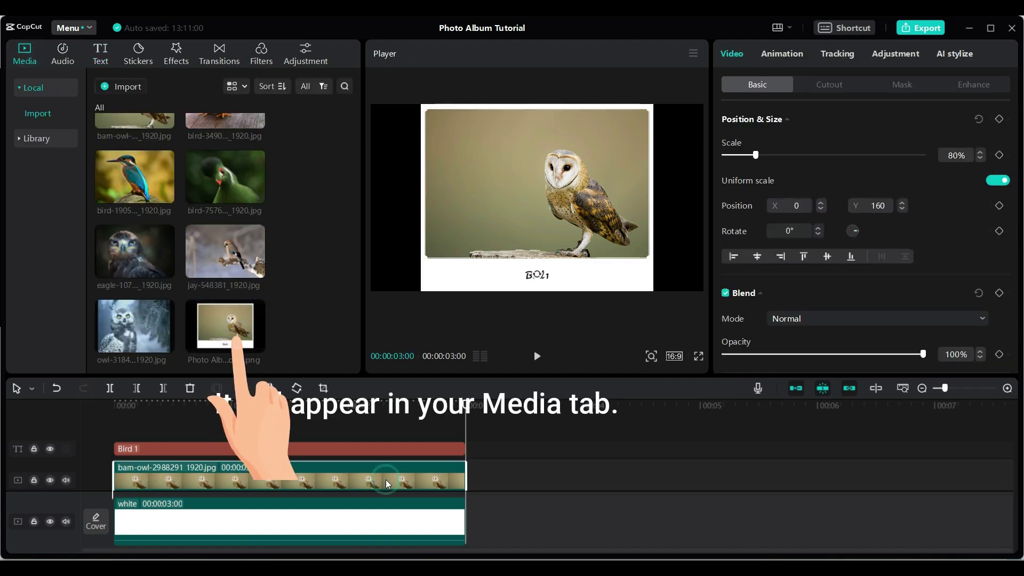
Delete the owl clip and drop the chick photo onto the main track.
drag(387, 472, 847, 473)
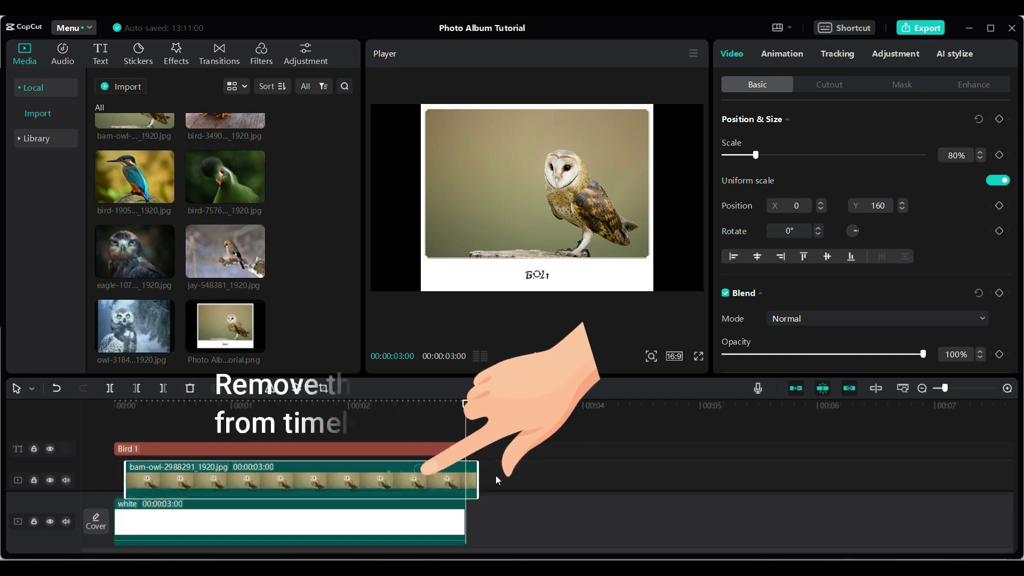
key(Delete)
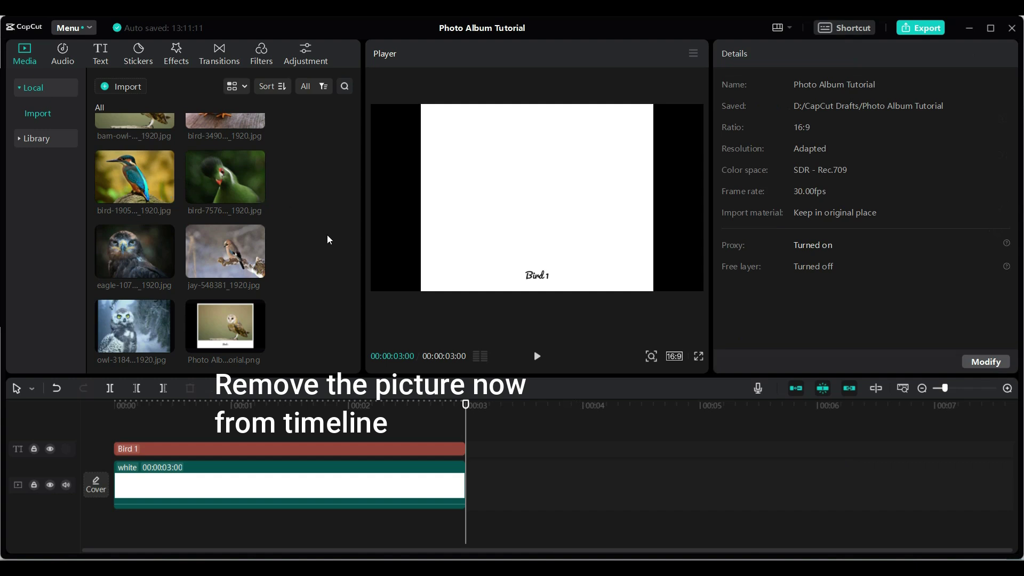
drag(355, 226, 357, 189)
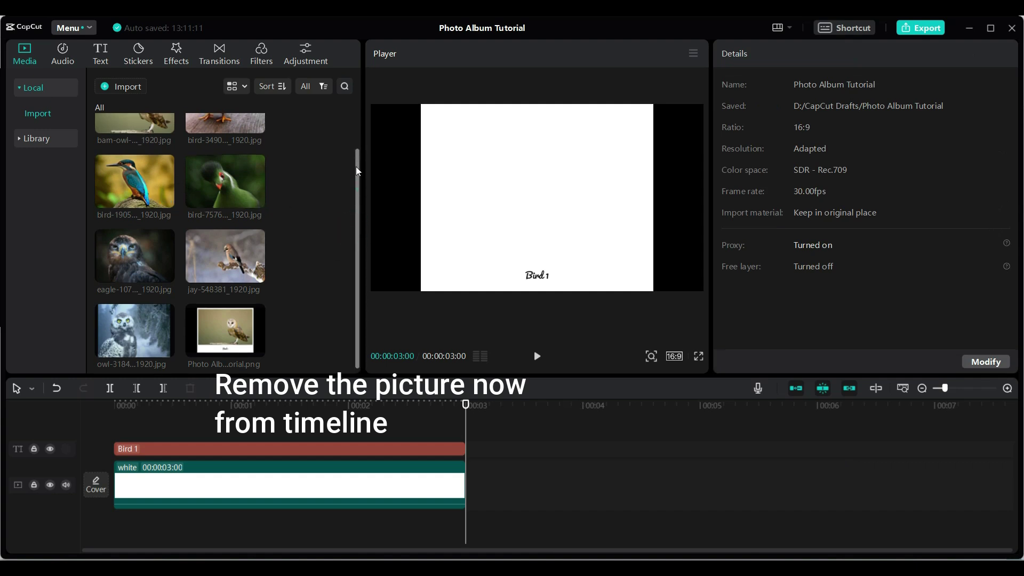
mouse_move(219, 150)
mouse_down()
mouse_move(521, 484)
mouse_move(214, 480)
mouse_move(338, 471)
mouse_up()
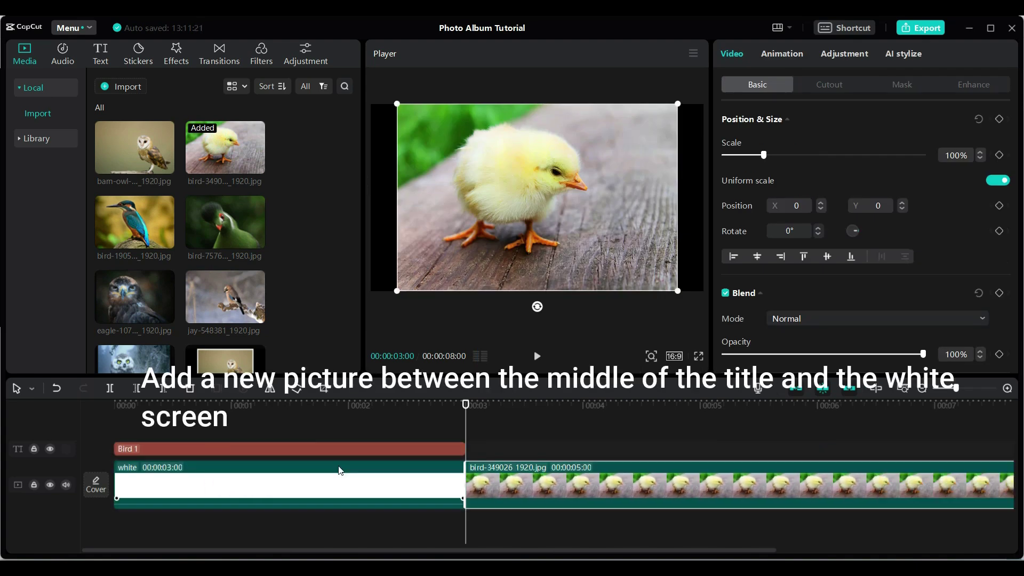
Move the chick photo above the white card, trim it to 3 s, scale 80% and raise it.
drag(530, 479, 337, 464)
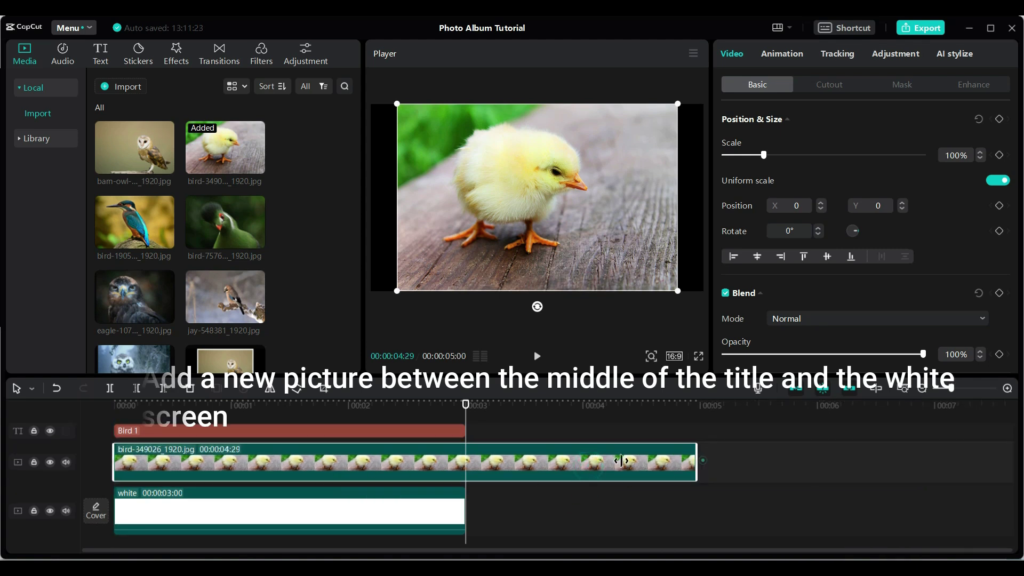
drag(701, 460, 458, 465)
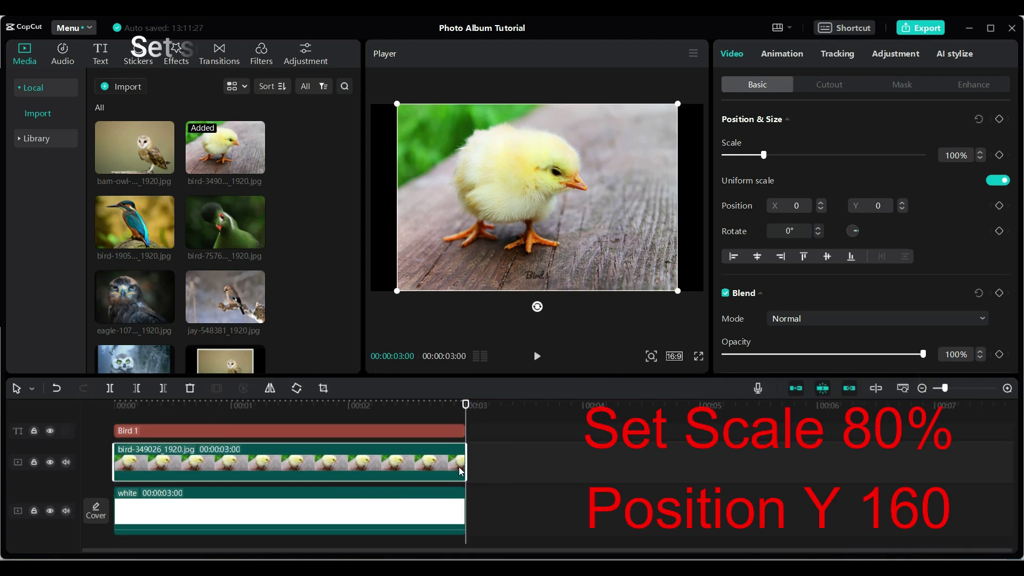
click(320, 464)
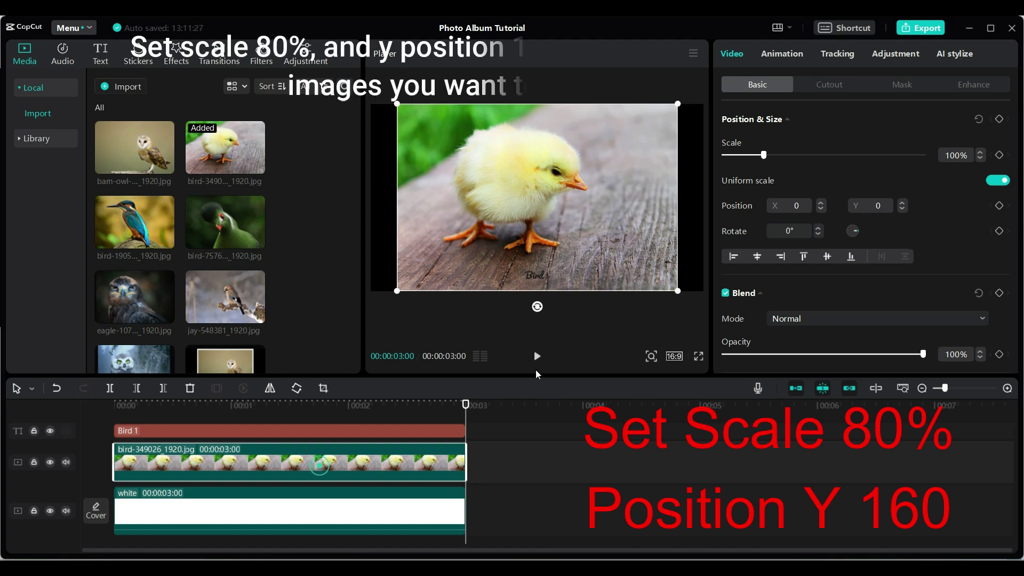
click(952, 154)
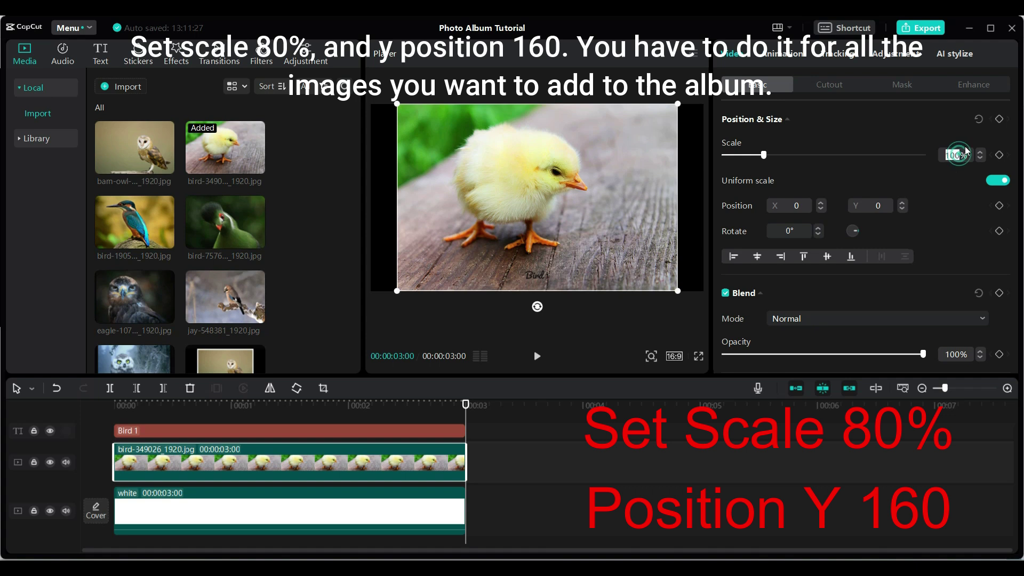
text(80)
key(Return)
click(876, 205)
text(140)
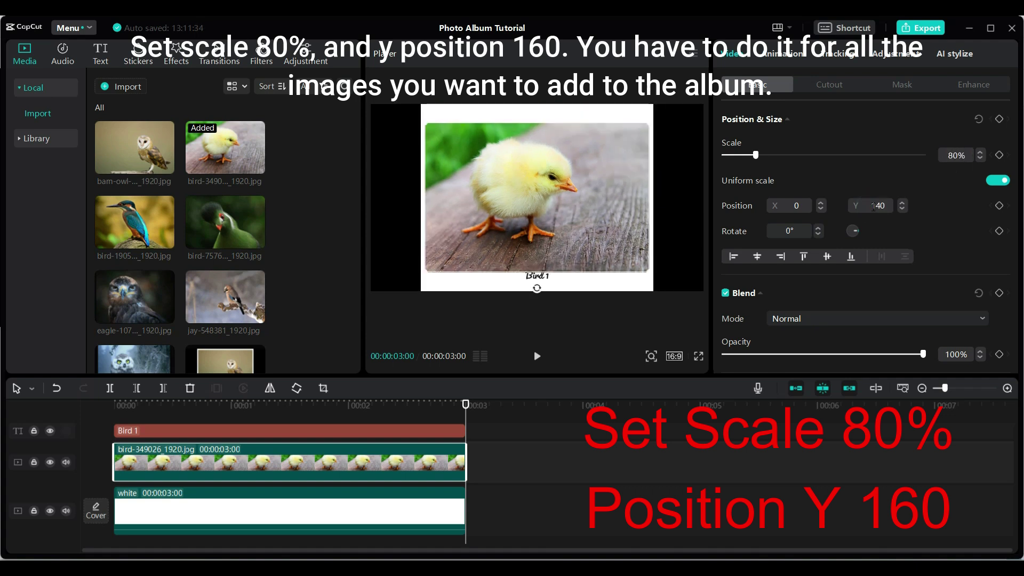
key(Return)
Change the caption to 'Bird 2' and export the frame as a still.
click(416, 482)
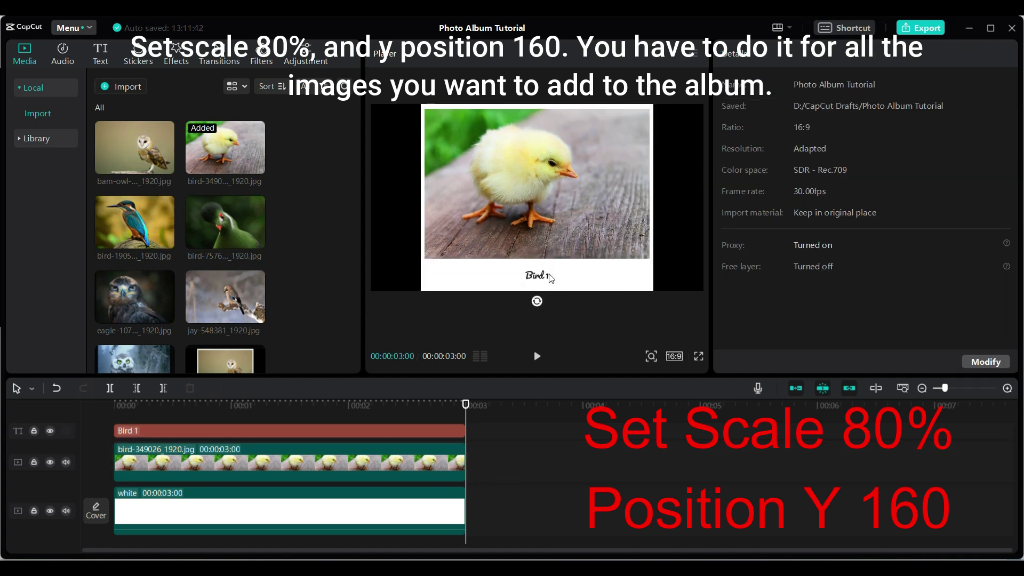
click(550, 278)
key(BackSpace)
key(BackSpace)
click(667, 457)
click(704, 54)
click(663, 122)
Save the Bird 2 still, export a 'Bird 3' still, then delete all timeline clips.
click(639, 375)
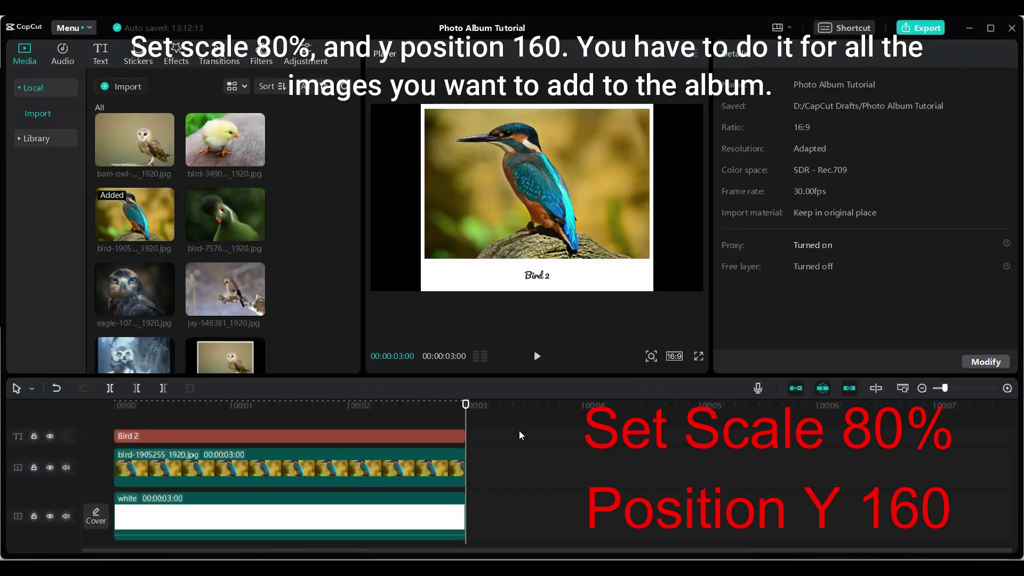
click(548, 278)
key(BackSpace)
text(3)
click(704, 53)
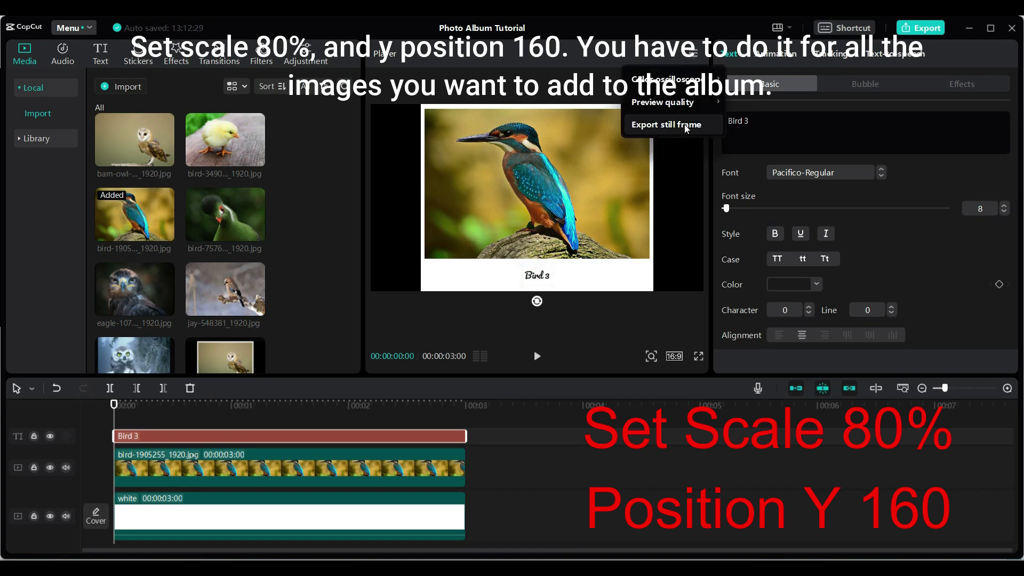
click(663, 123)
scroll(350, 183, down, 1)
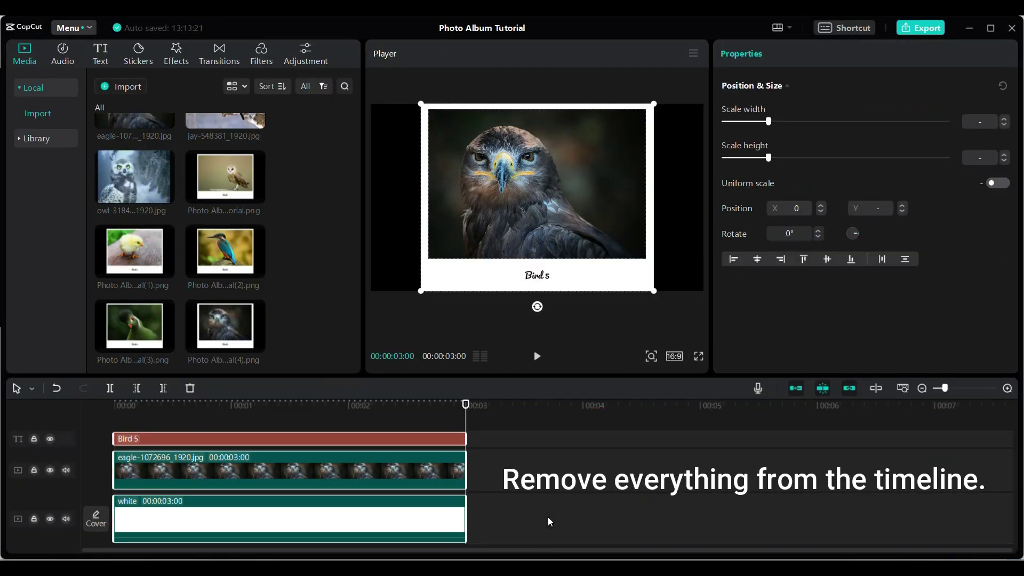
key(Delete)
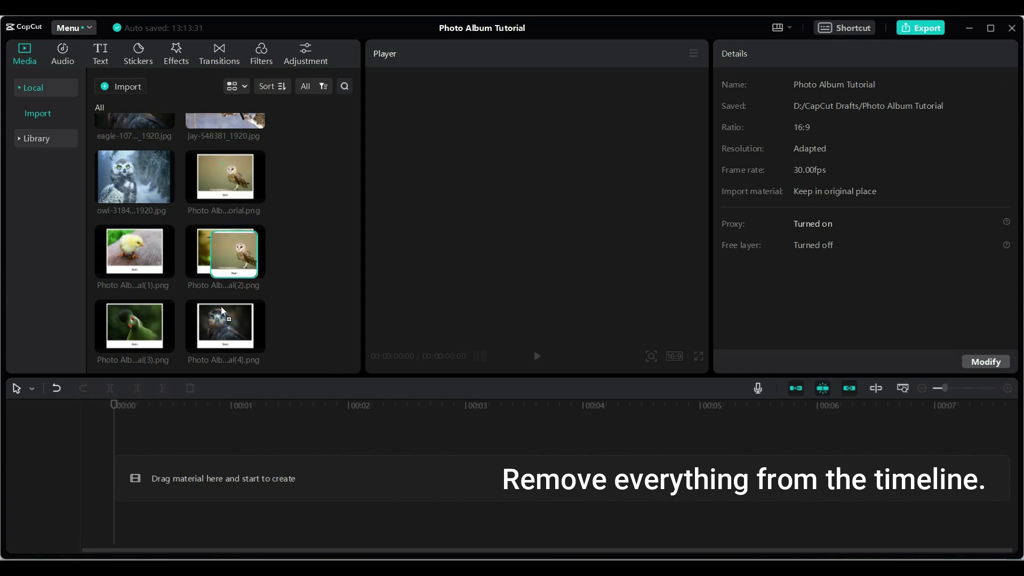
Add Photo Album Tutorial.png to the timeline and crop off its left and right black bars.
drag(240, 188, 129, 477)
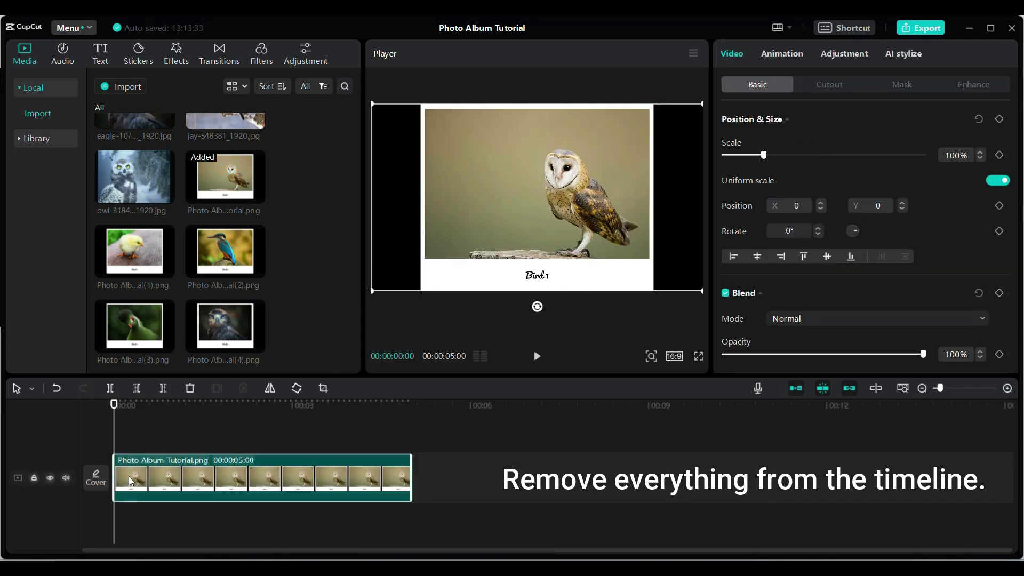
click(390, 207)
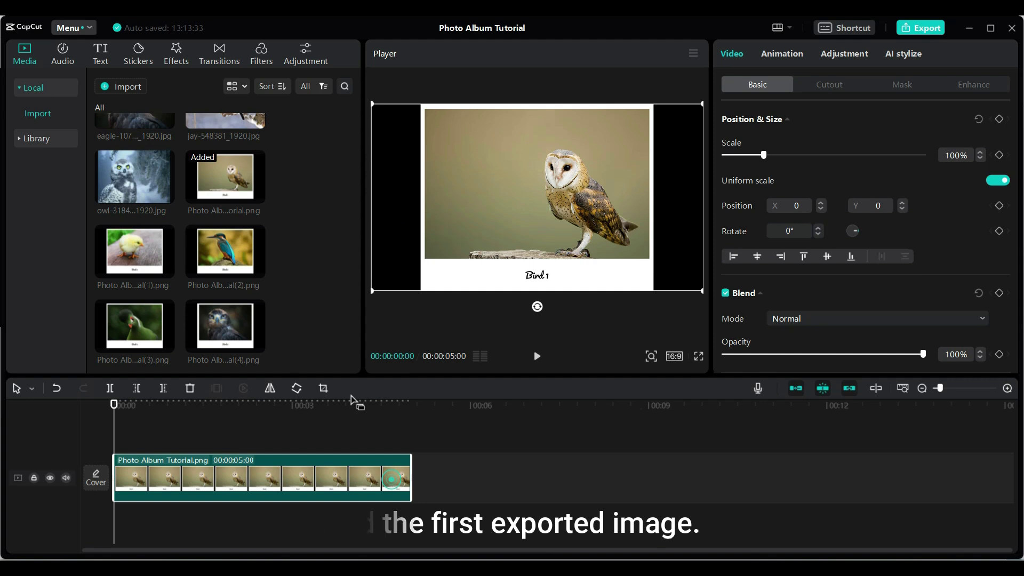
click(323, 388)
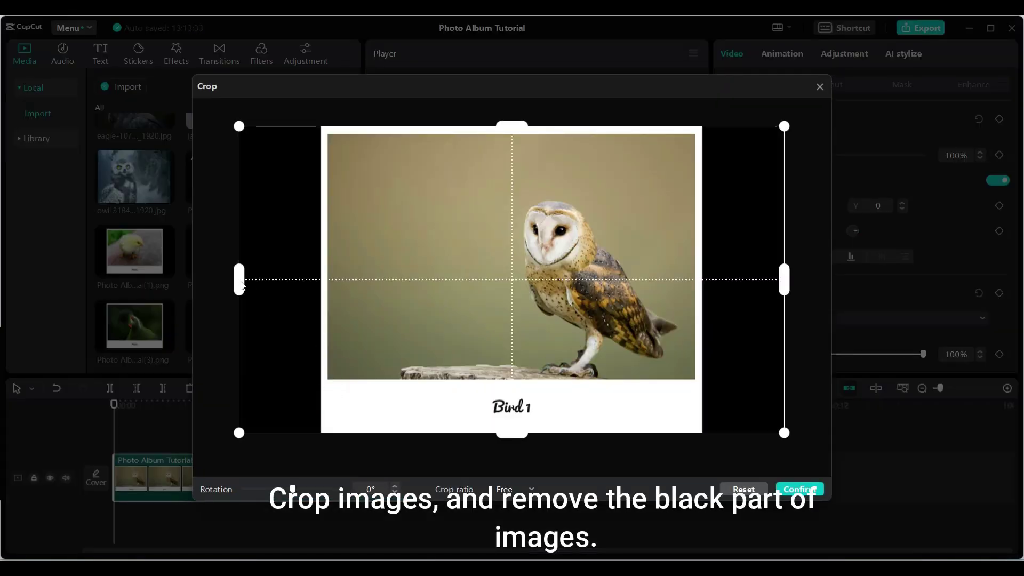
drag(241, 285, 321, 288)
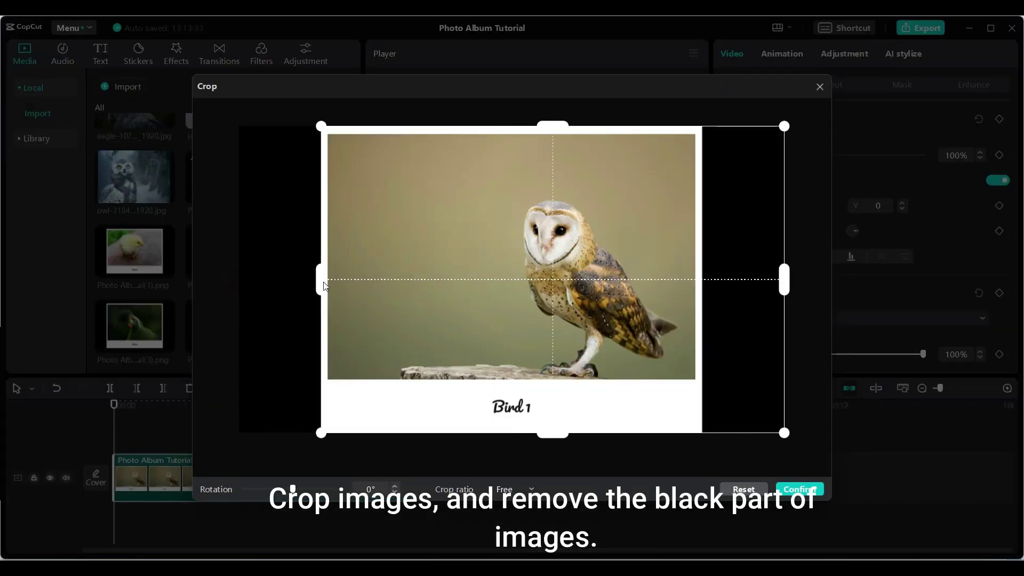
drag(788, 286, 704, 288)
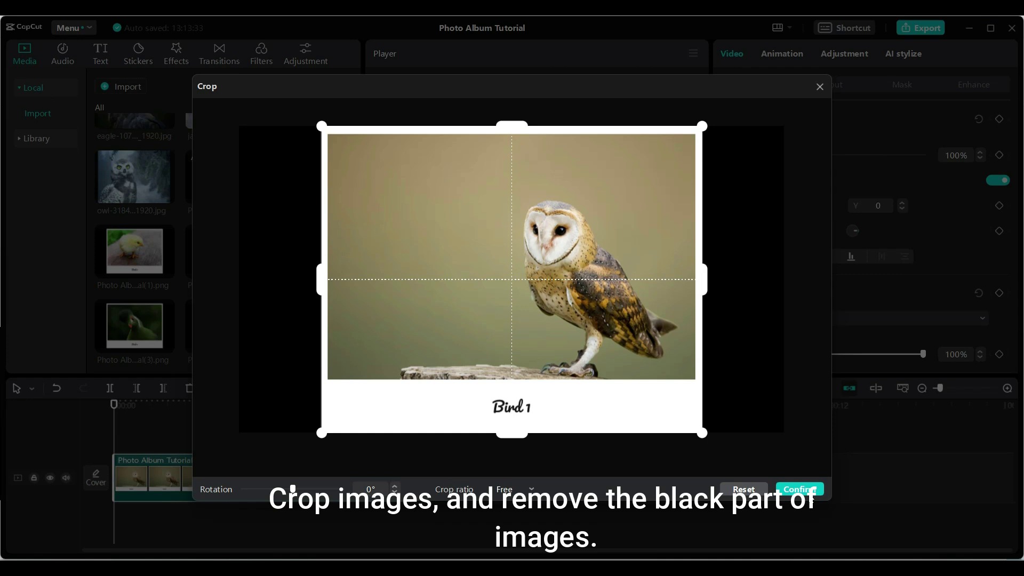
click(813, 491)
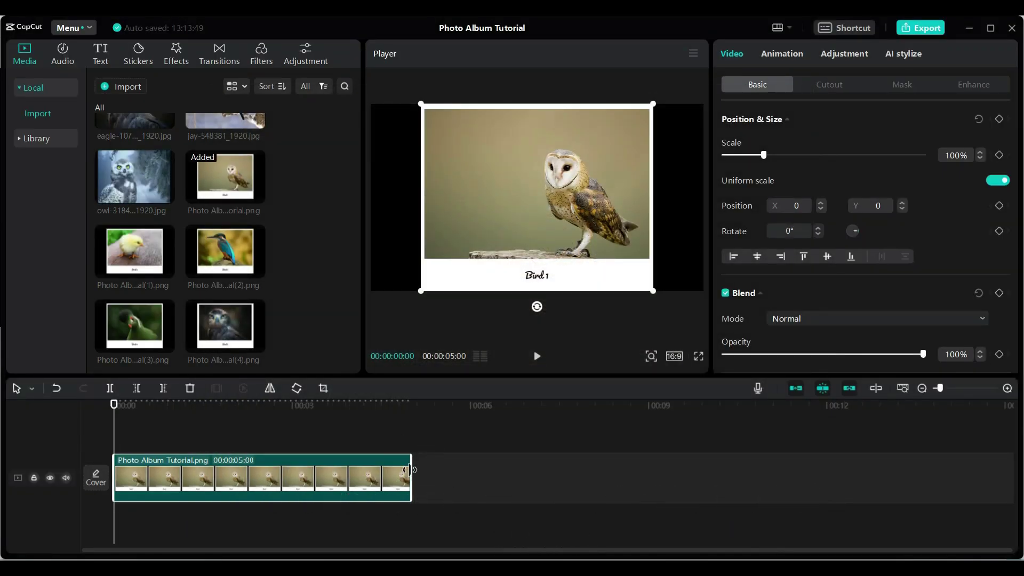
Trim the Bird 1 owl card clip to 00:00:03:00 and reselect it from the start.
drag(410, 470, 321, 459)
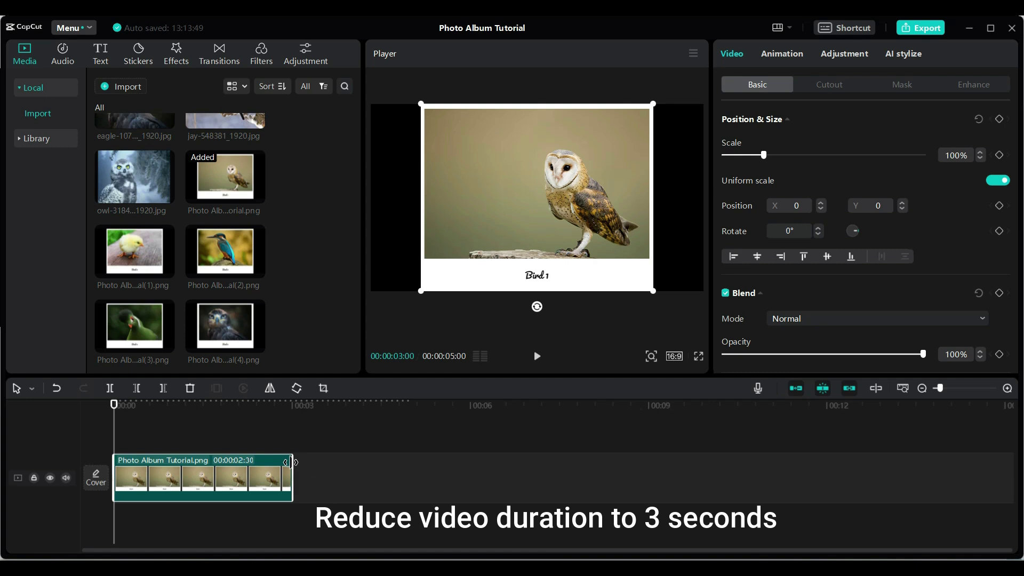
drag(290, 462, 291, 462)
click(338, 475)
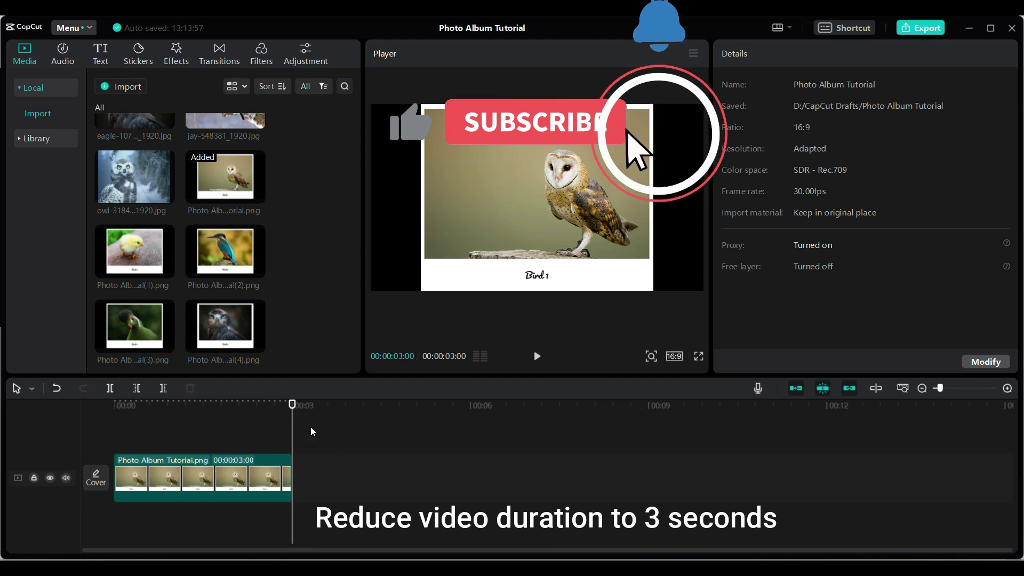
drag(291, 398, 114, 404)
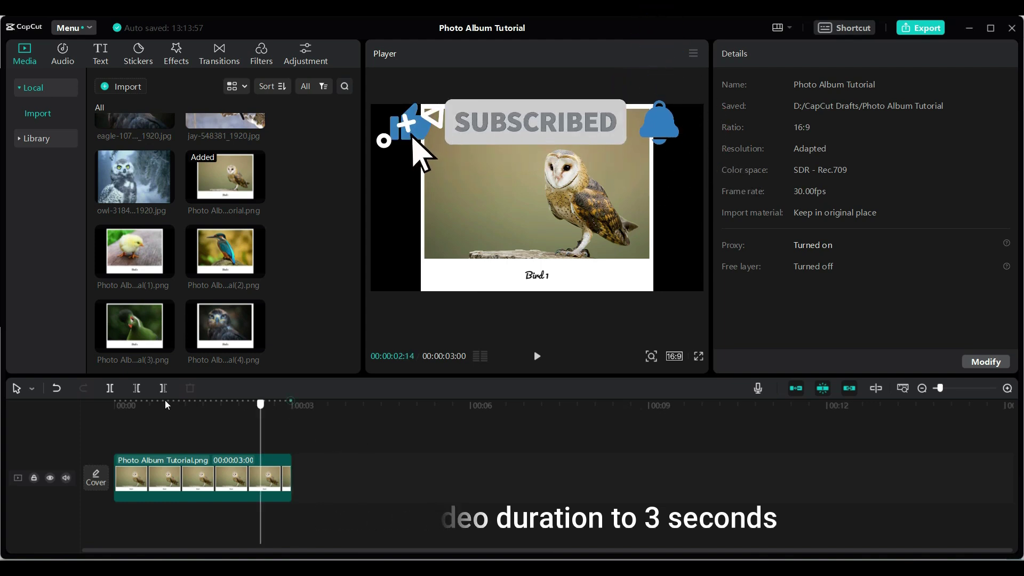
click(214, 474)
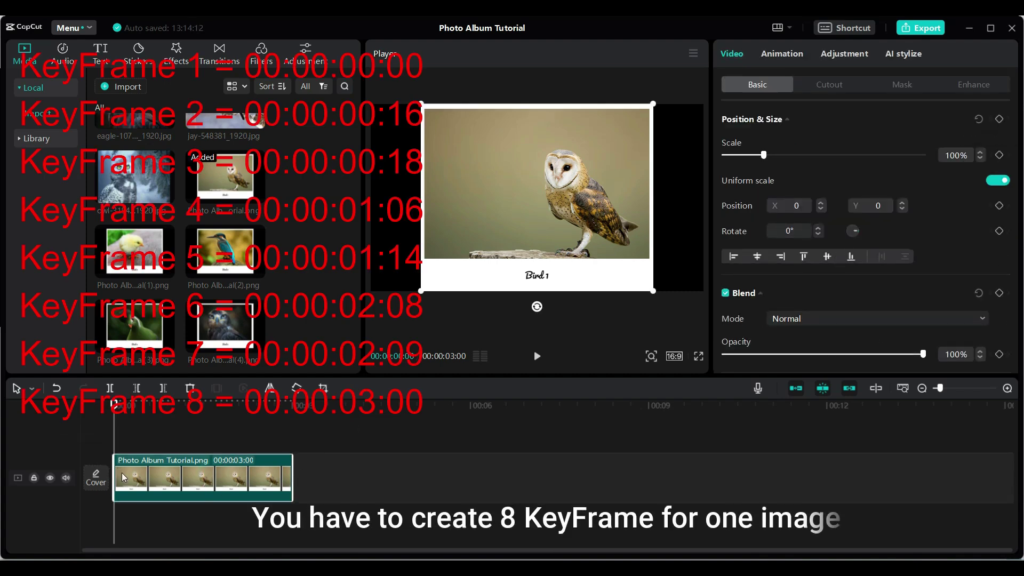
Add Position & Size keyframes at the owl clip's start and at 00:00:00:16.
click(1000, 119)
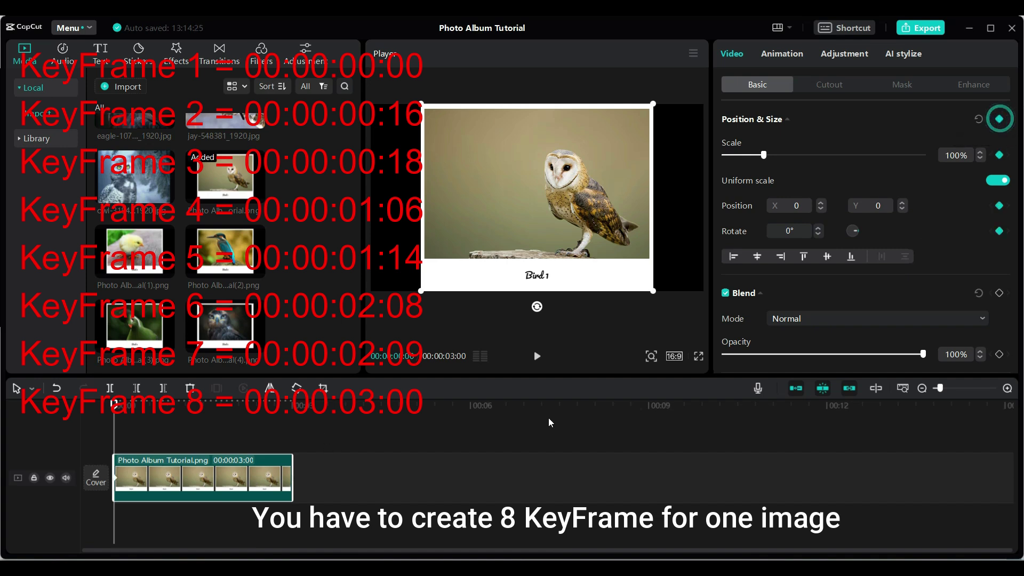
click(1008, 388)
key(Right)
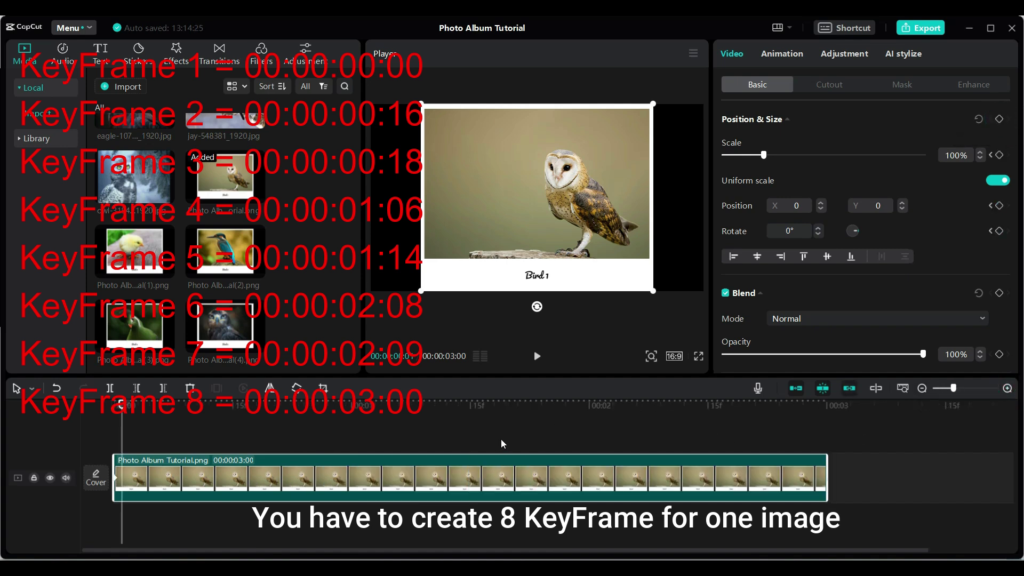
key(Right)
key(Right)
key(Right)
key(Right)
key(Right)
key(Right)
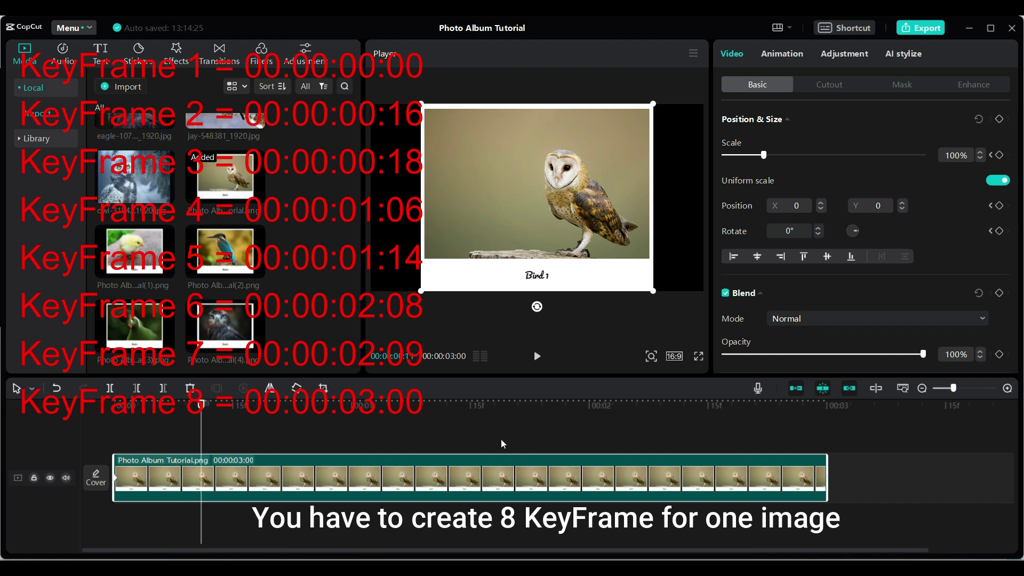
key(Right)
key(Right)
key(Right)
key(Right)
key(Right)
click(999, 119)
key(Right)
key(Right)
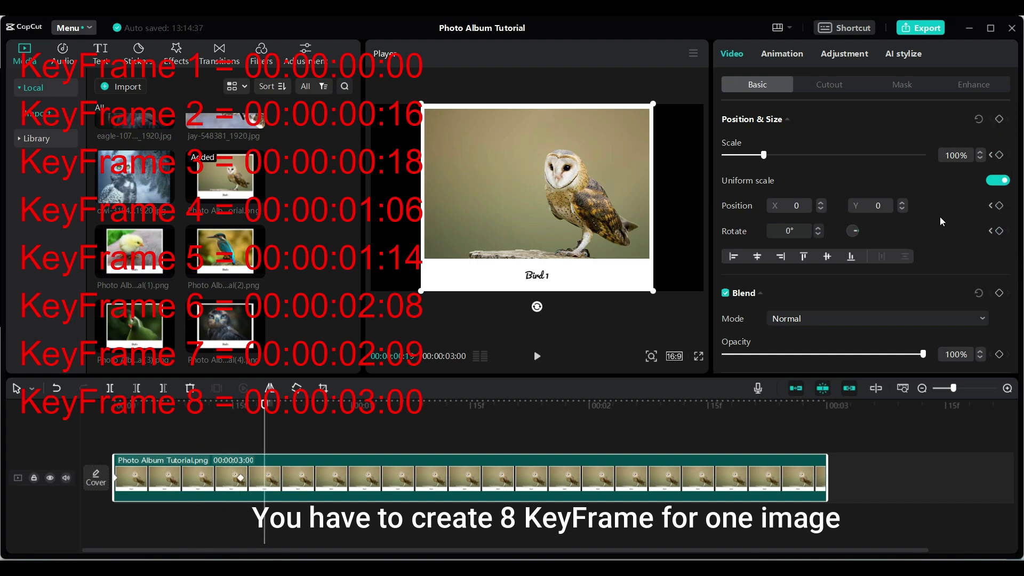
Add further keyframes through the clip, around 02:08, and a final one at the clip end.
click(999, 120)
key(Right)
key(Right)
key(Right)
key(Right)
key(Right)
key(Right)
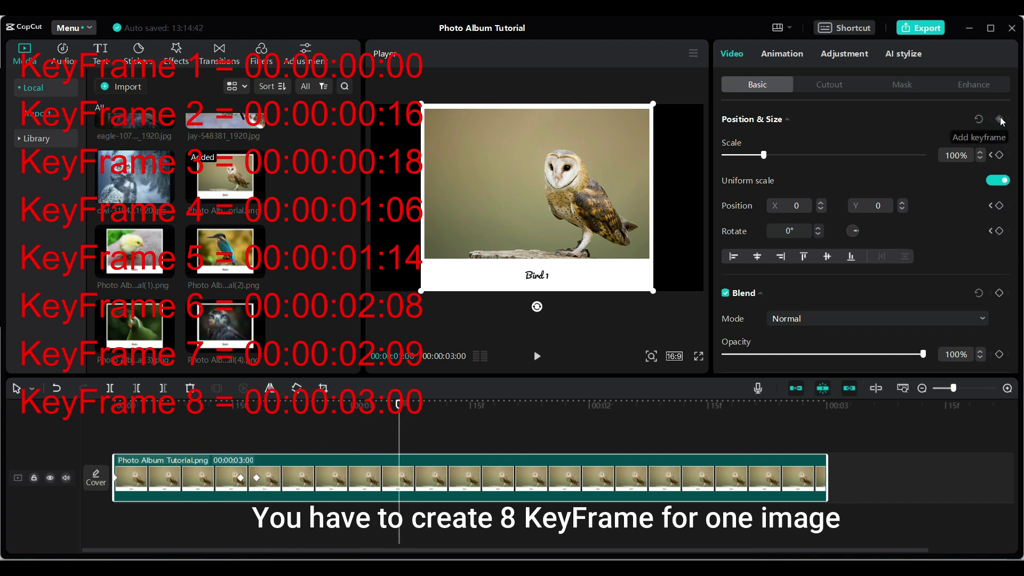
click(999, 119)
key(Right)
key(Right)
key(Right)
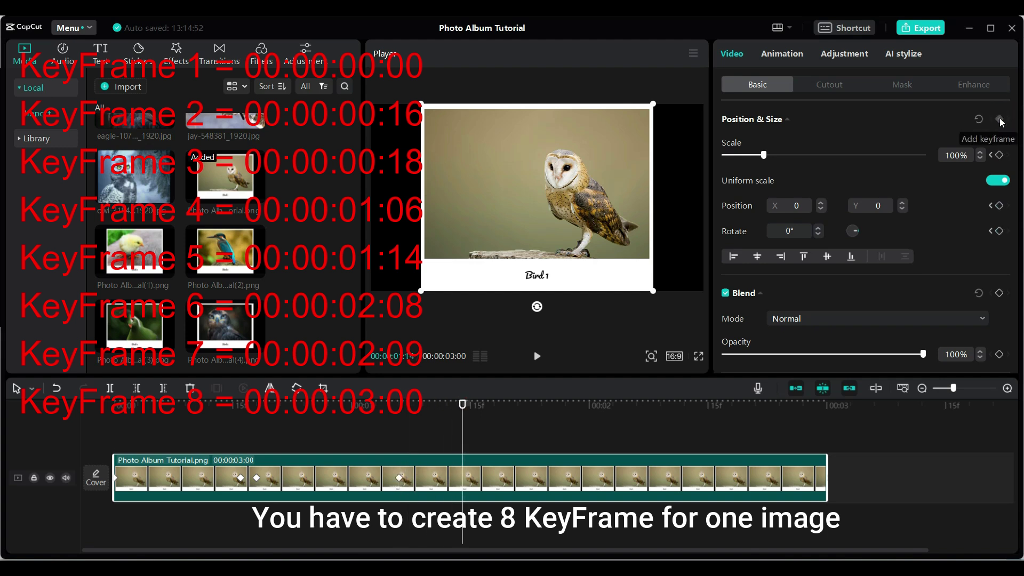
key(Right)
key(Right)
key(Right)
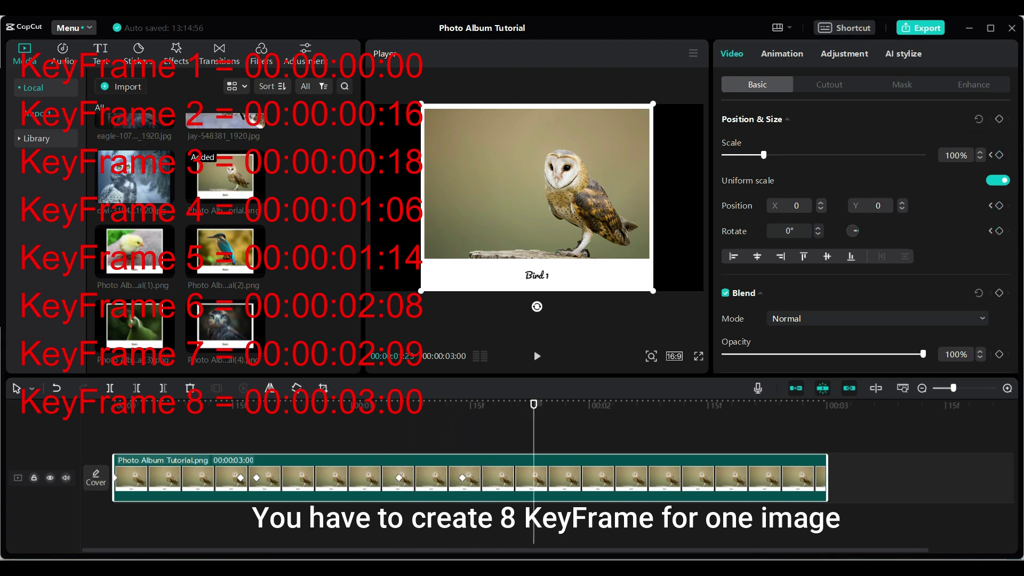
key(Right)
key(Right)
key(Right)
key(Right)
key(Right)
key(Right)
click(999, 119)
key(Right)
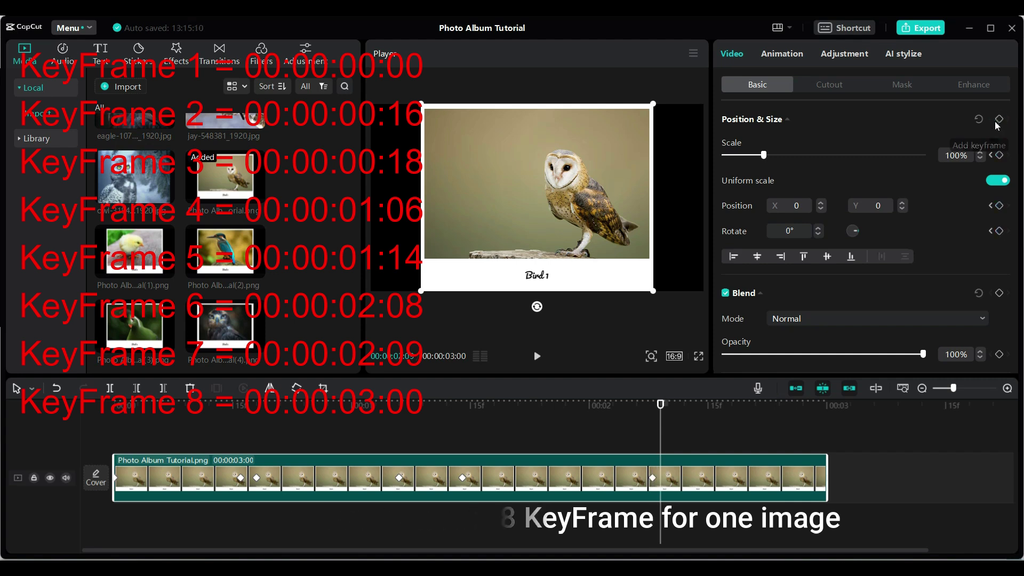
drag(660, 400, 828, 398)
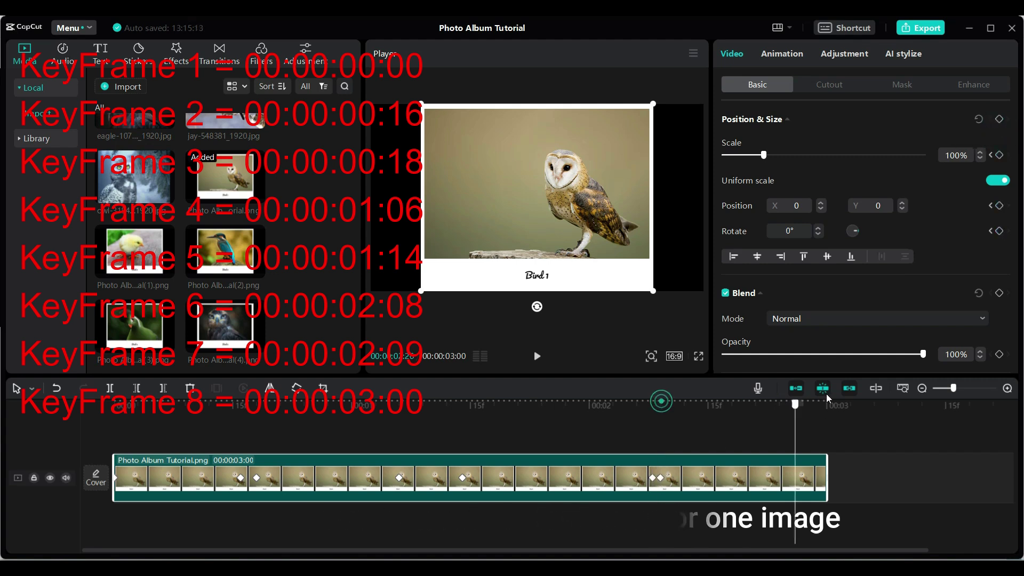
click(999, 120)
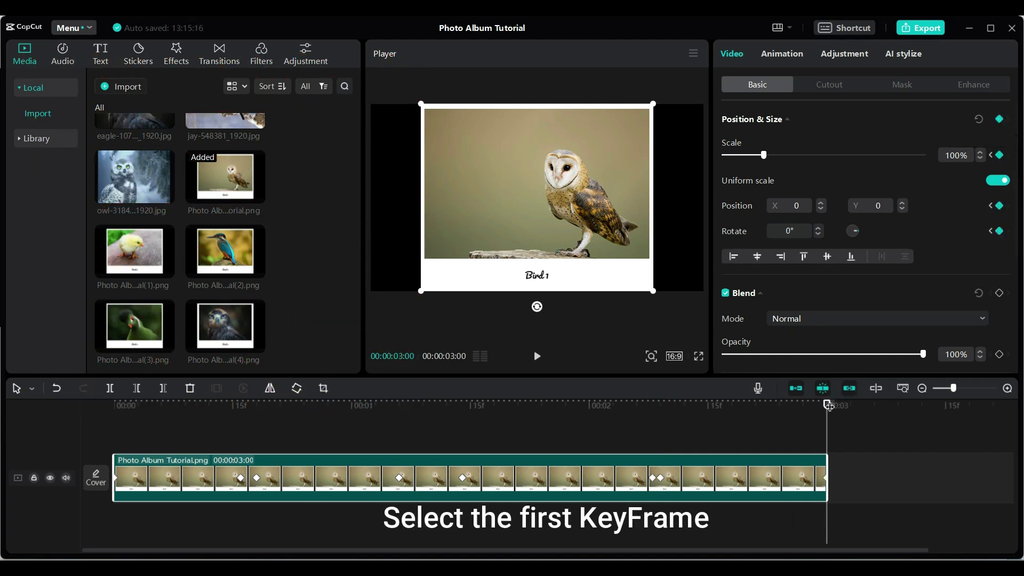
Give the first keyframe Scale 50%, Rotate -120° and Position X -2900.
drag(827, 404, 67, 405)
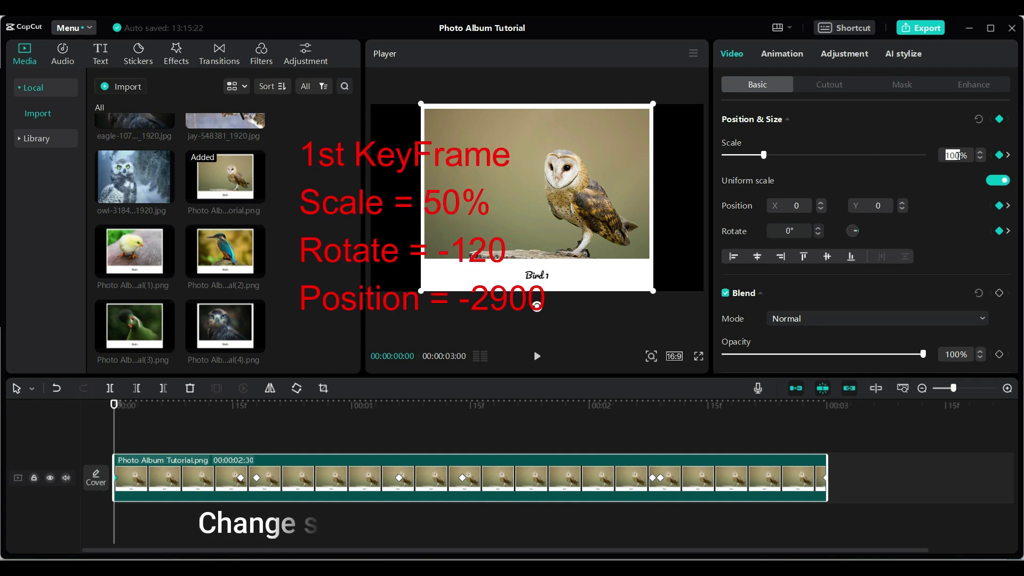
click(954, 156)
text(5)
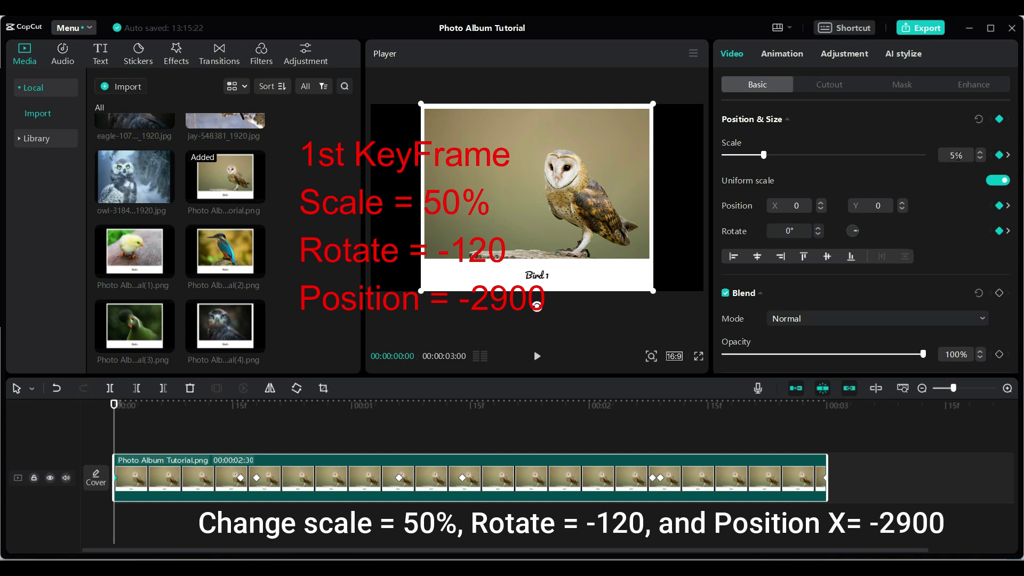
text(0)
key(Return)
text(-12)
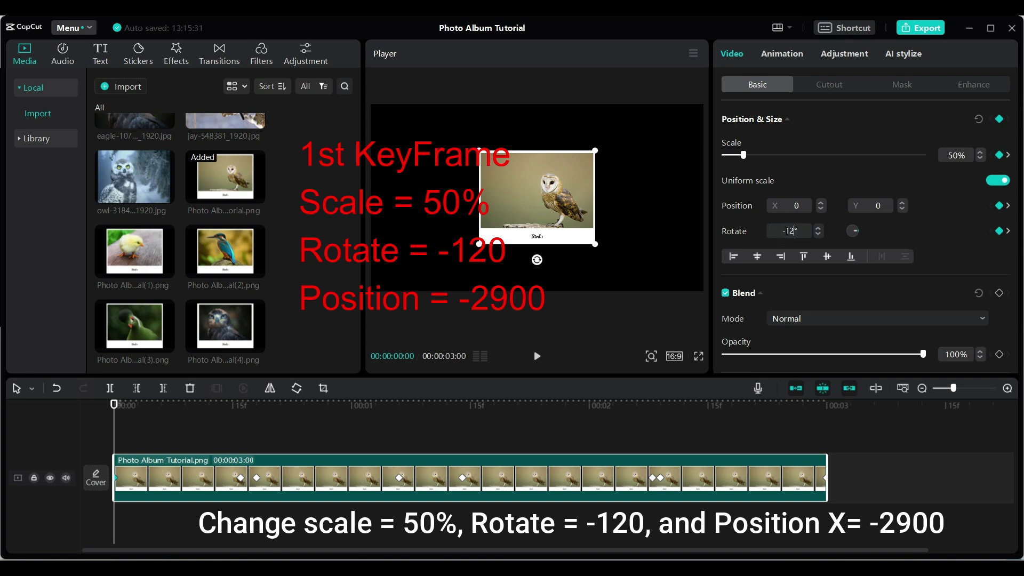
text(0)
key(Return)
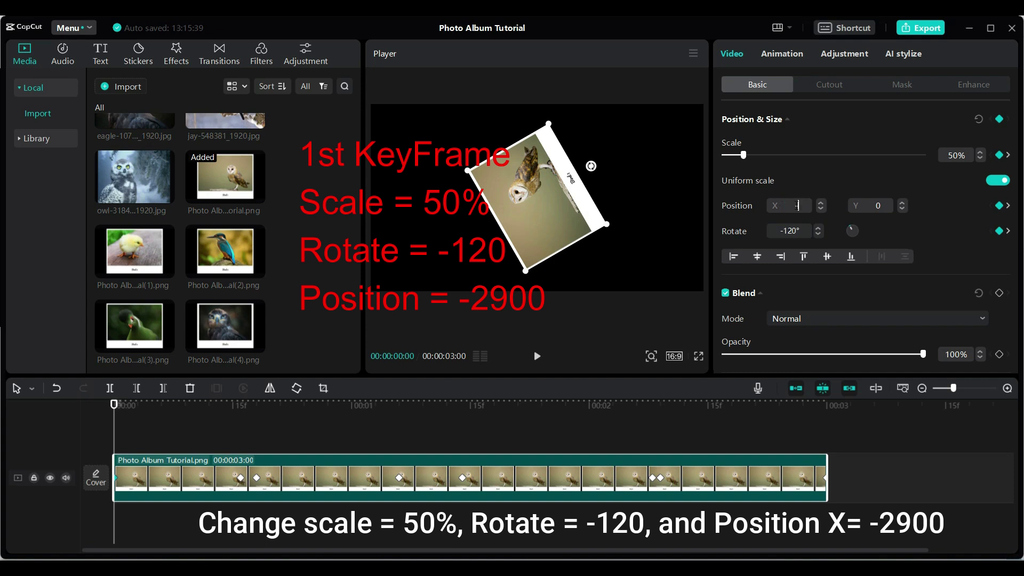
text(-2900)
key(Return)
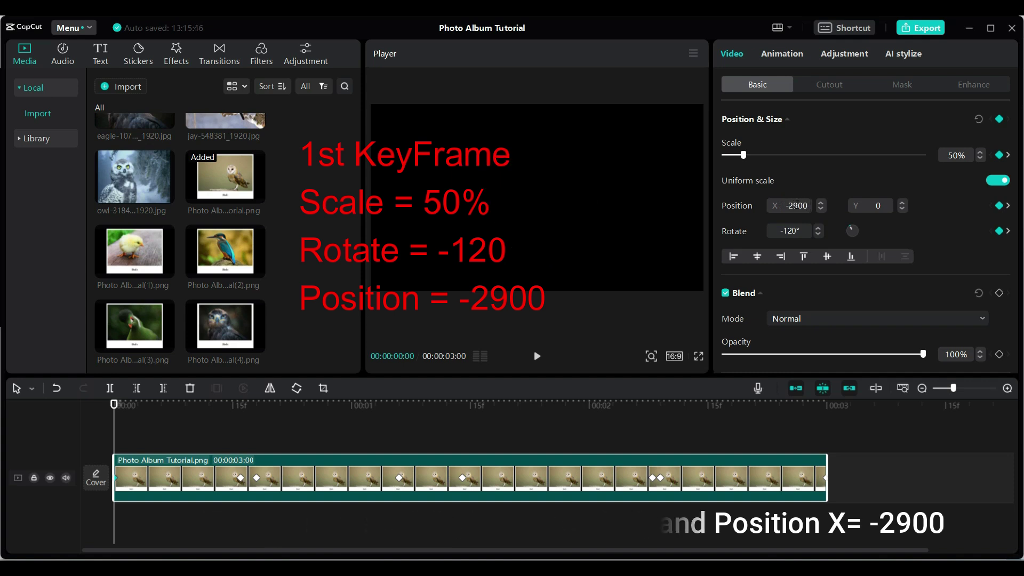
click(240, 479)
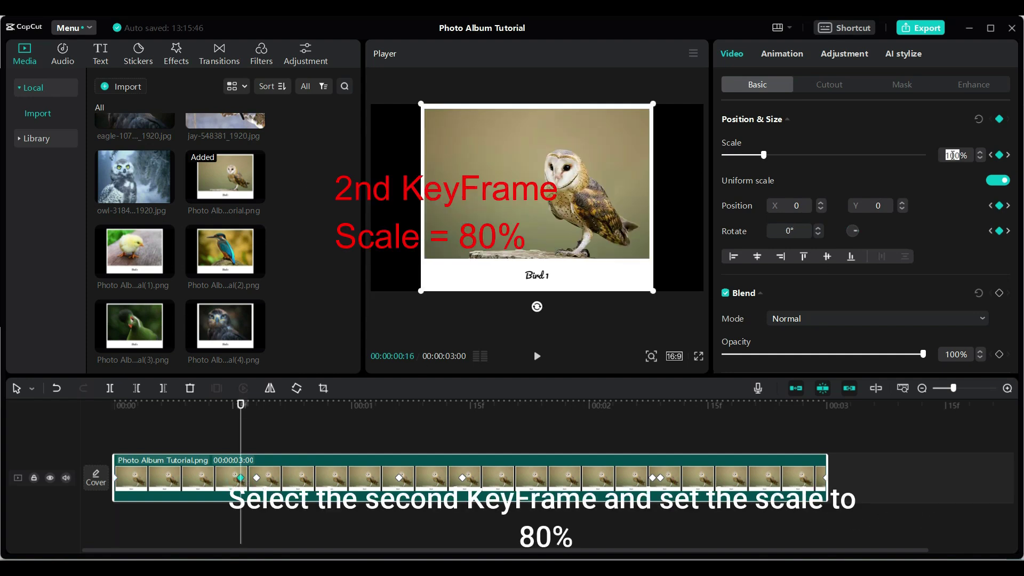
Set the second and third keyframes to 80% scale.
key(Return)
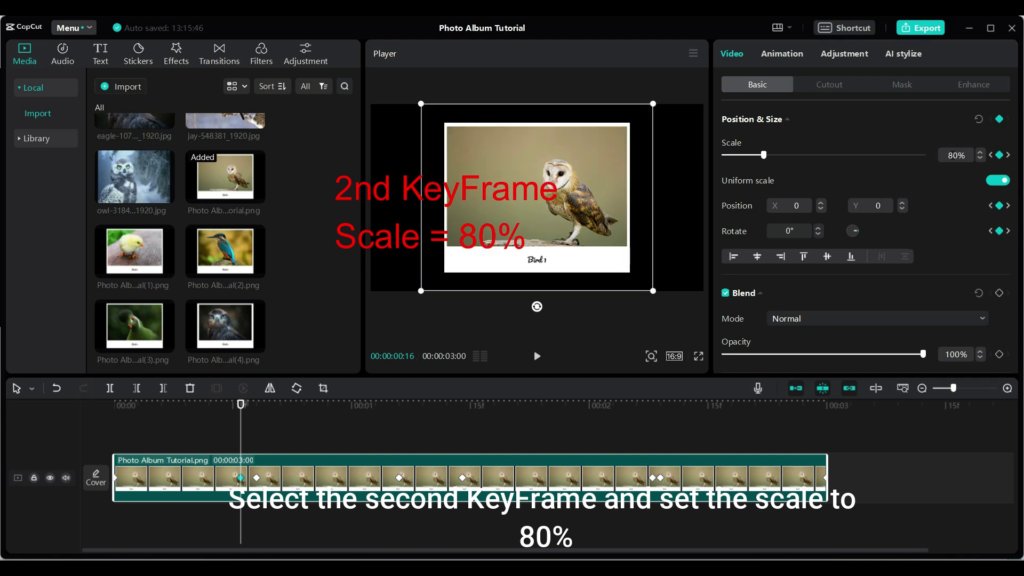
click(257, 478)
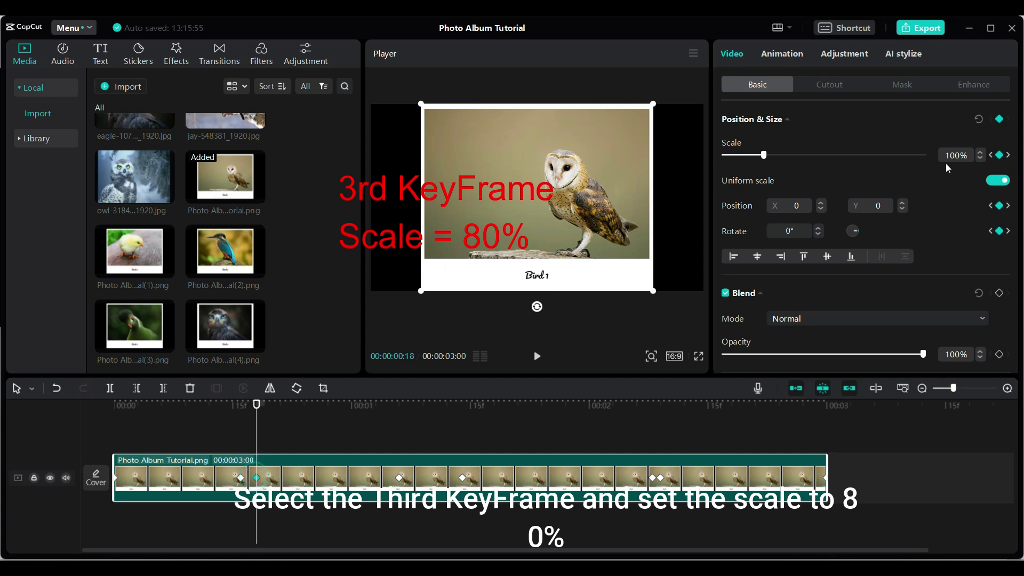
key(Return)
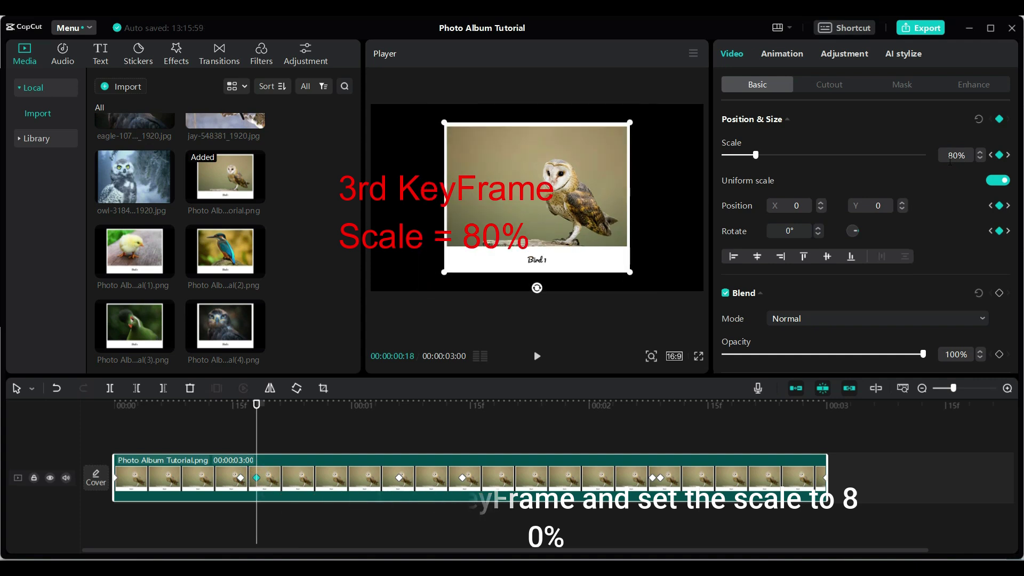
Set the fourth and fifth keyframes to 160% scale.
click(399, 478)
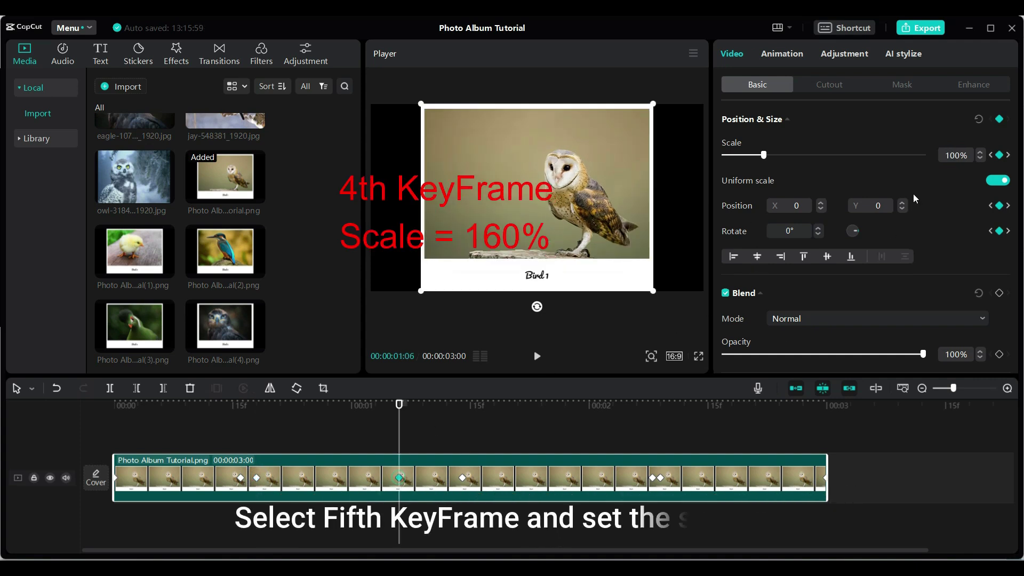
text(1)
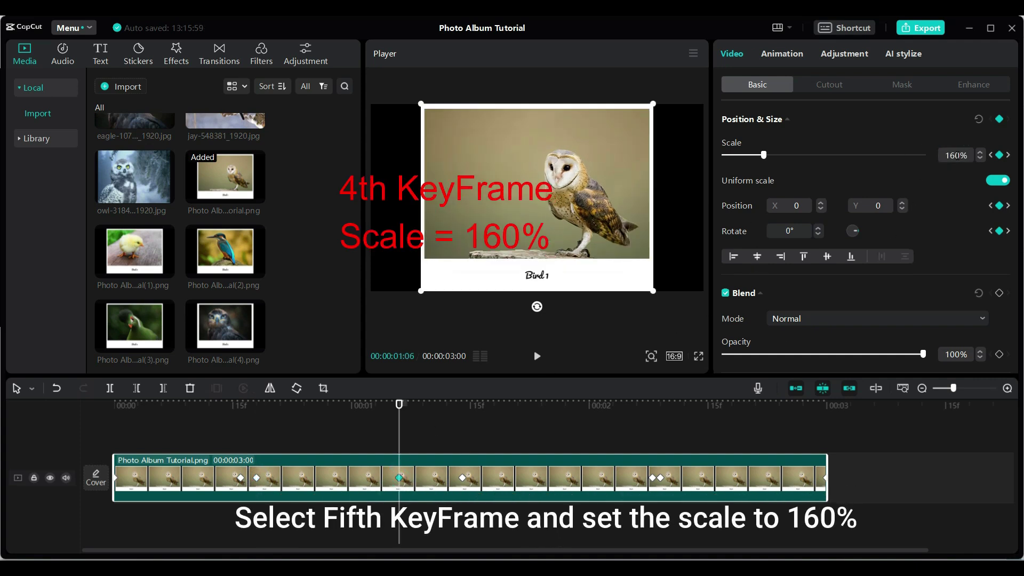
key(Return)
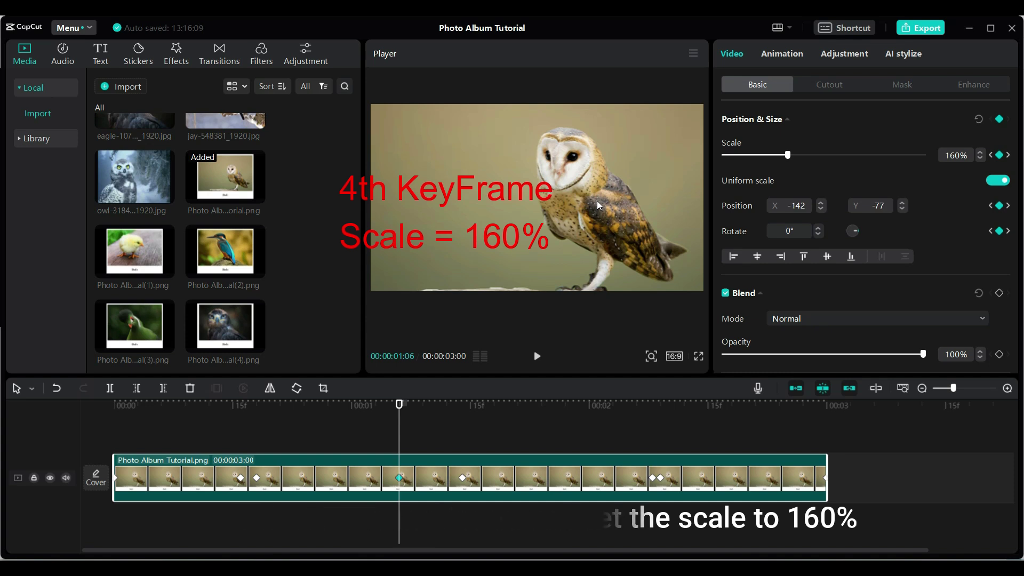
click(463, 478)
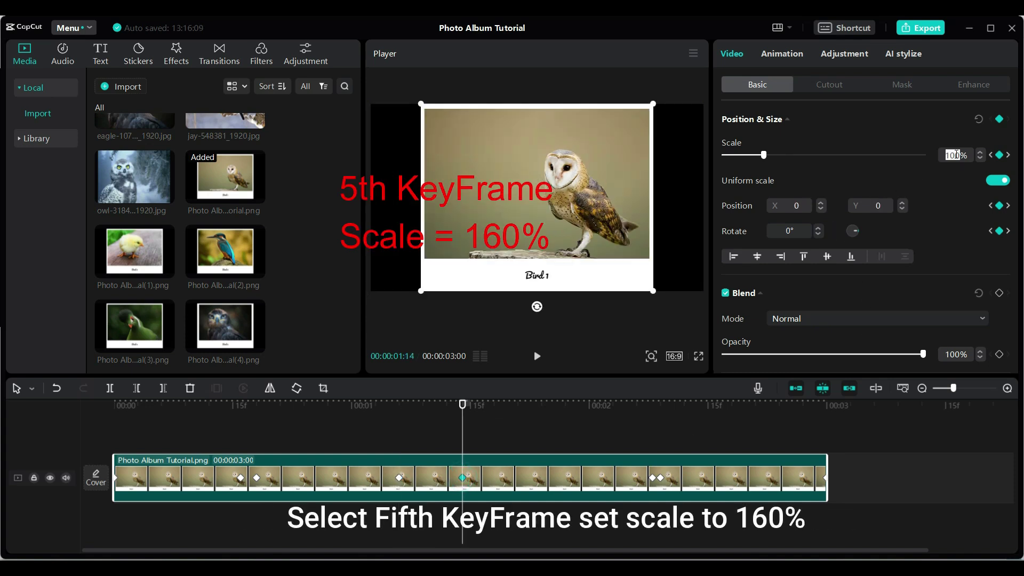
text(160)
key(Return)
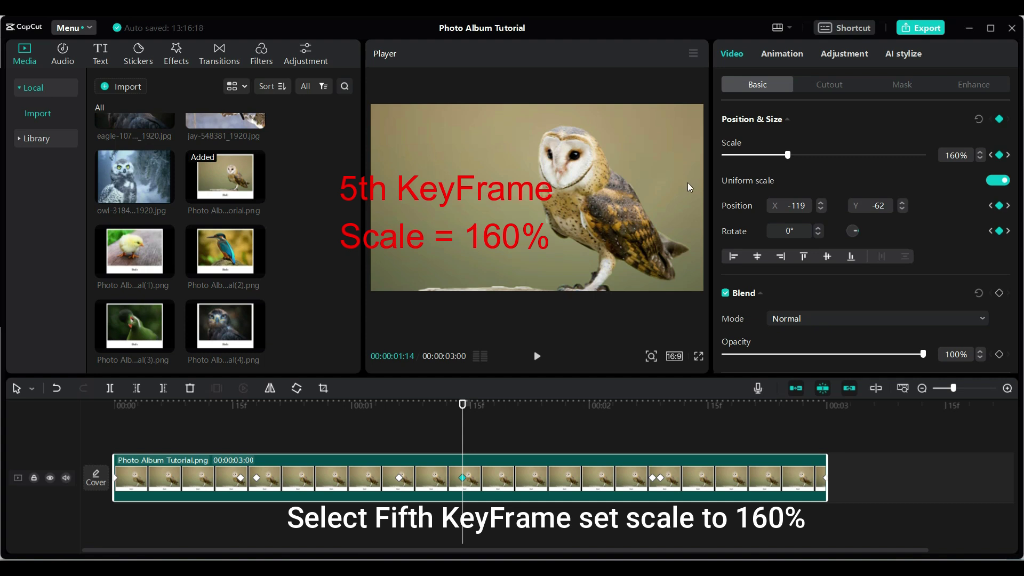
Set the sixth and seventh keyframes back to 80% scale.
click(655, 481)
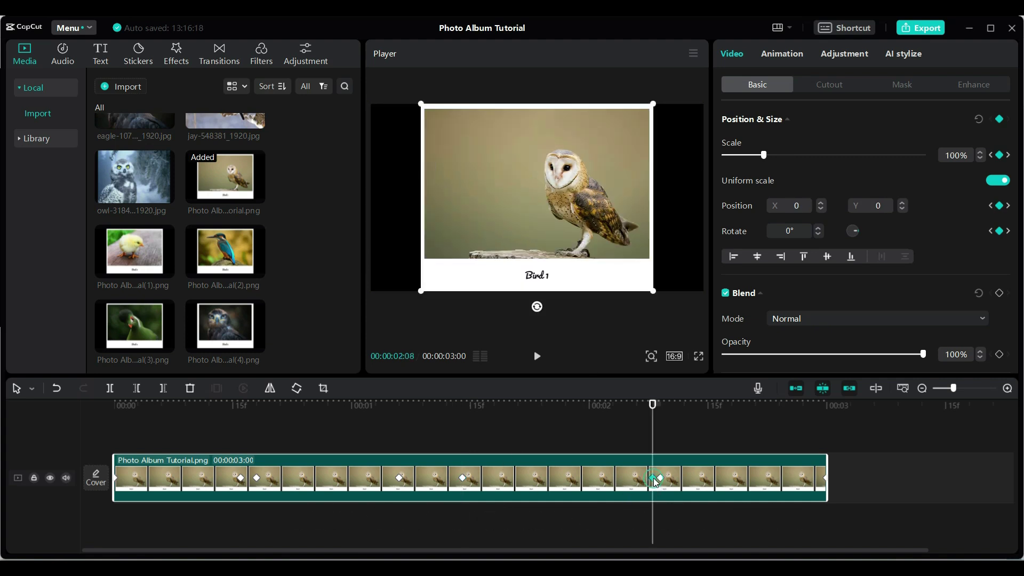
click(955, 154)
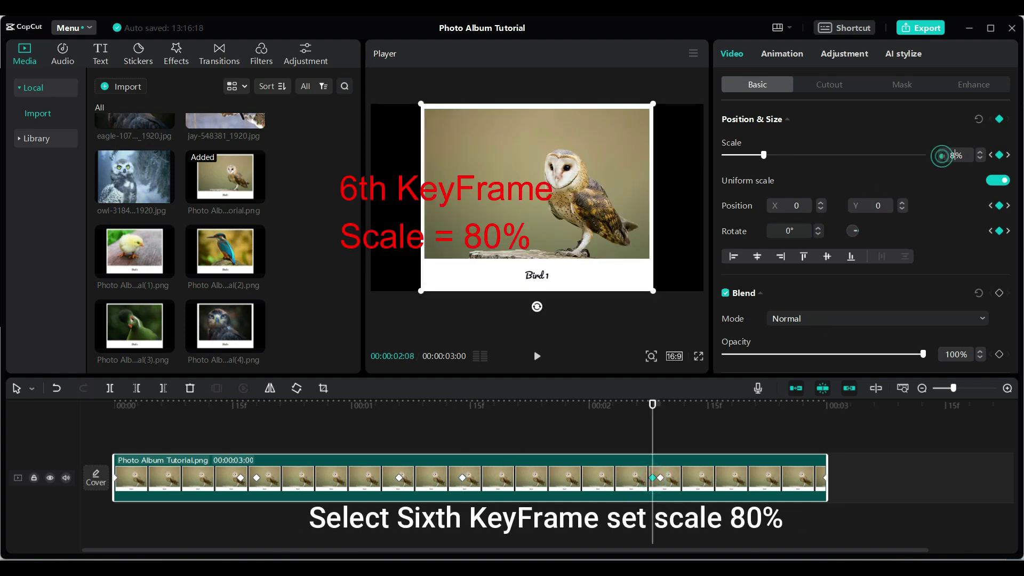
text(0)
key(Return)
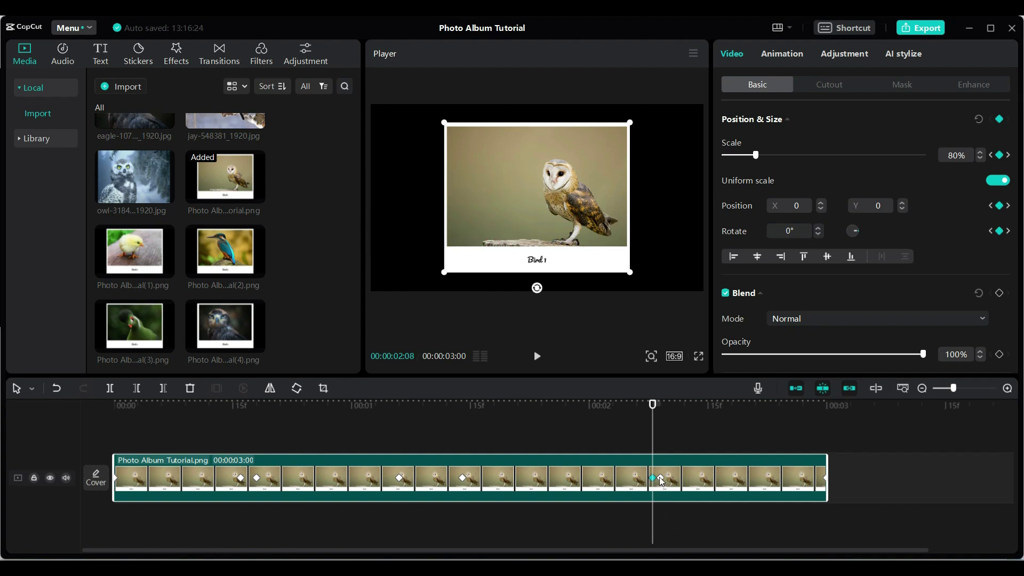
click(660, 483)
click(956, 155)
text(80)
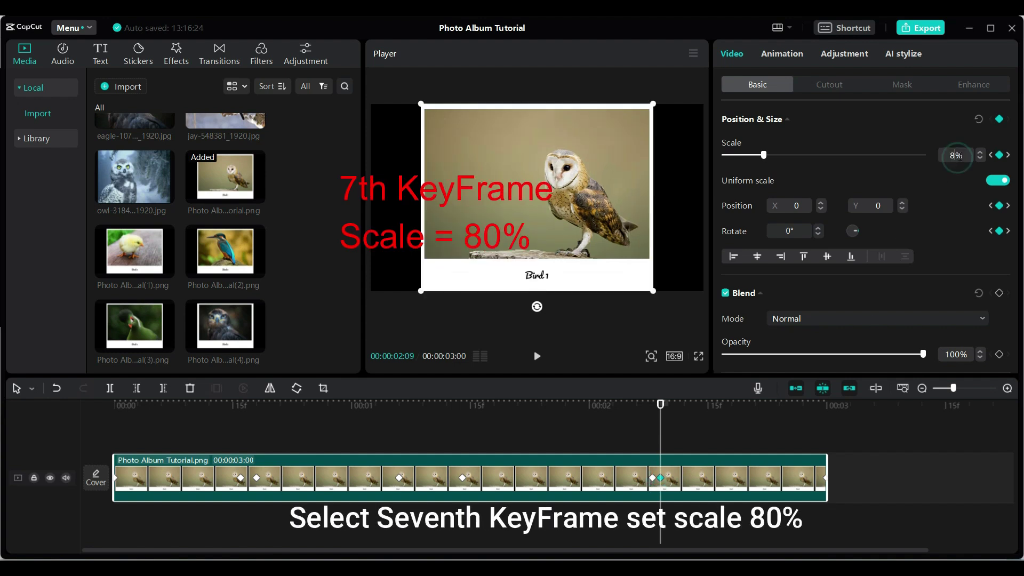
key(Return)
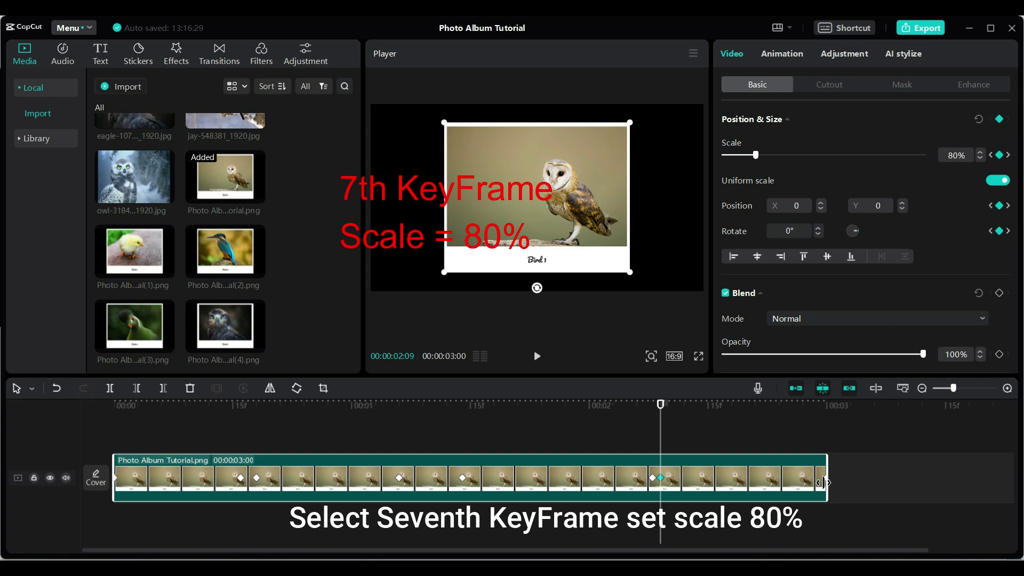
Give the last keyframe Scale 50%, Rotate 120° and Position X 2900, then preview.
click(826, 480)
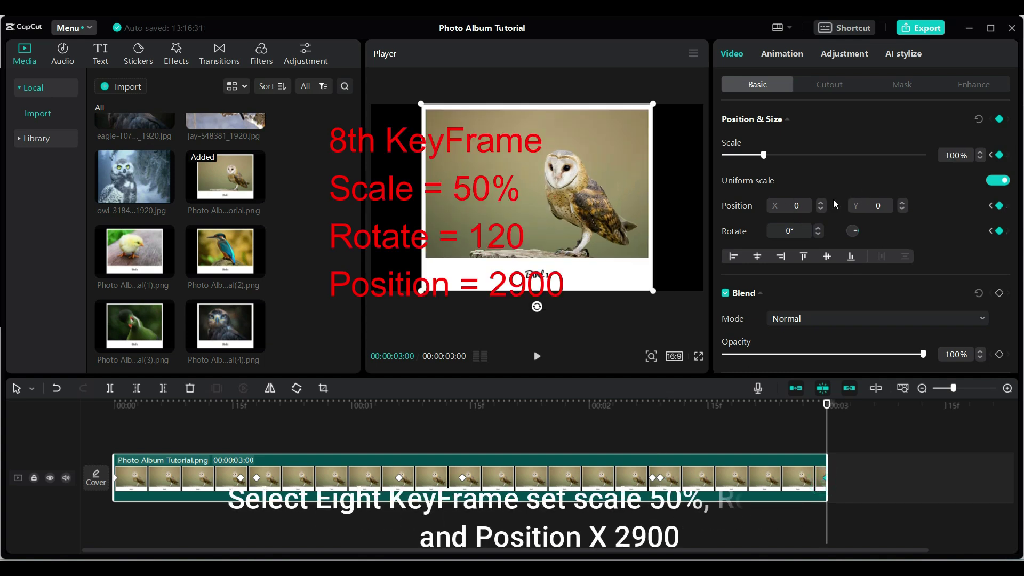
click(956, 156)
text(0)
key(Return)
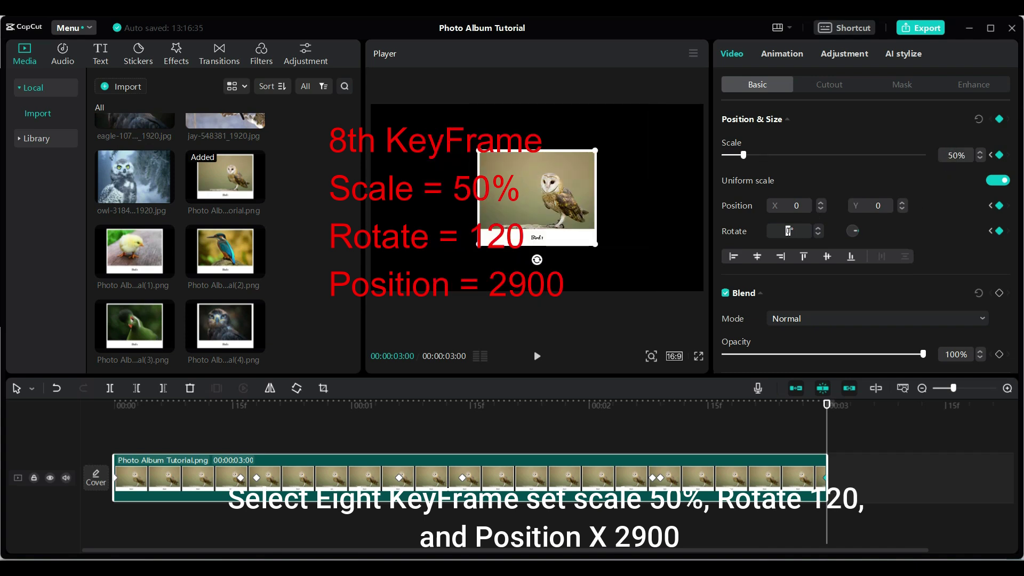
text(120)
key(Return)
text(29)
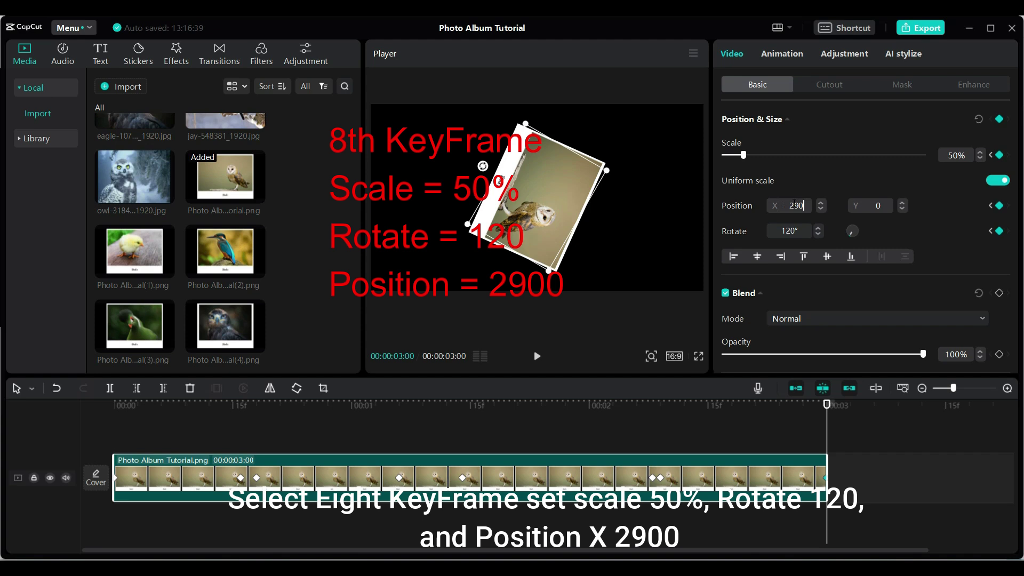
text(0)
key(Return)
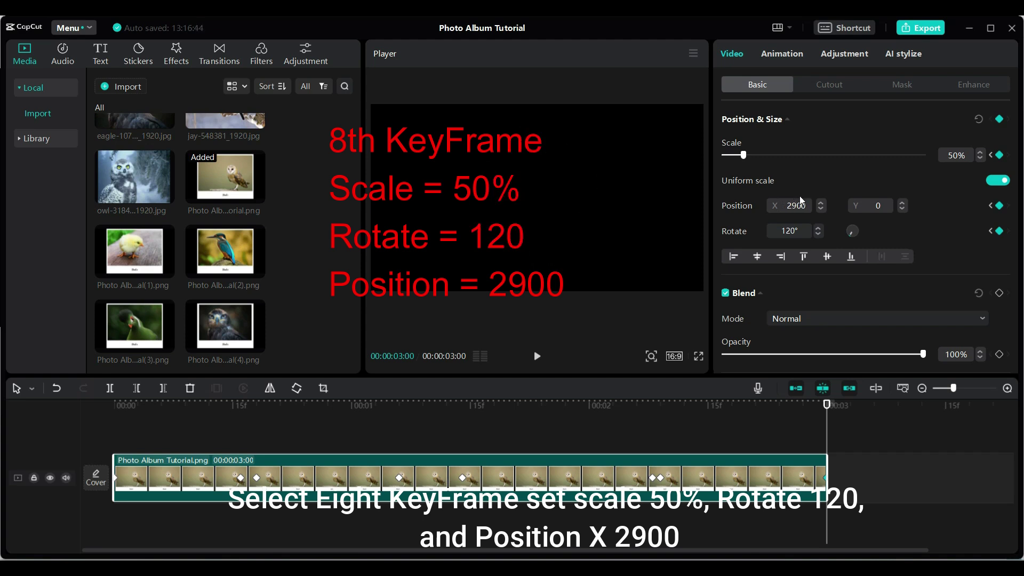
drag(826, 404, 47, 423)
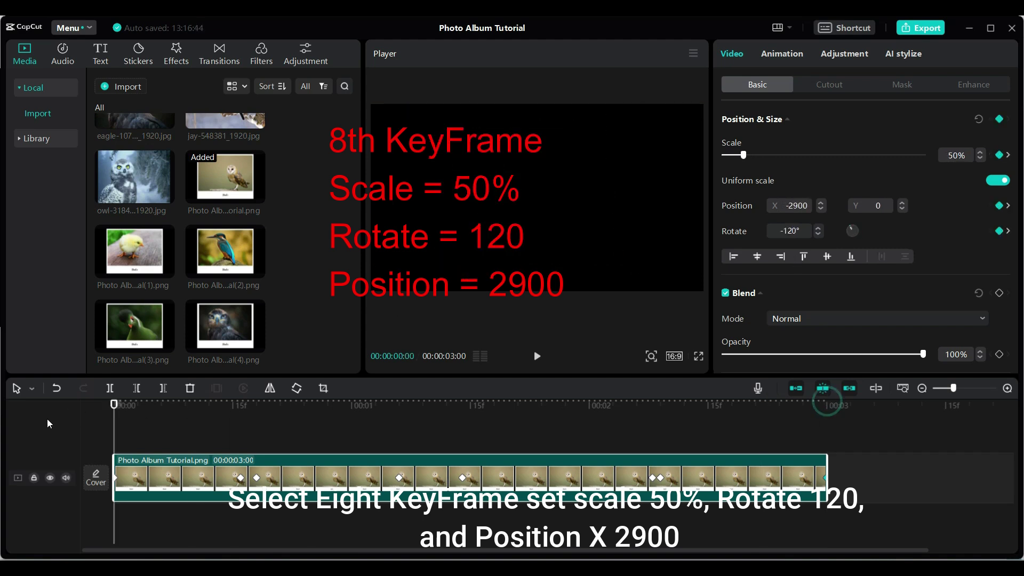
click(536, 356)
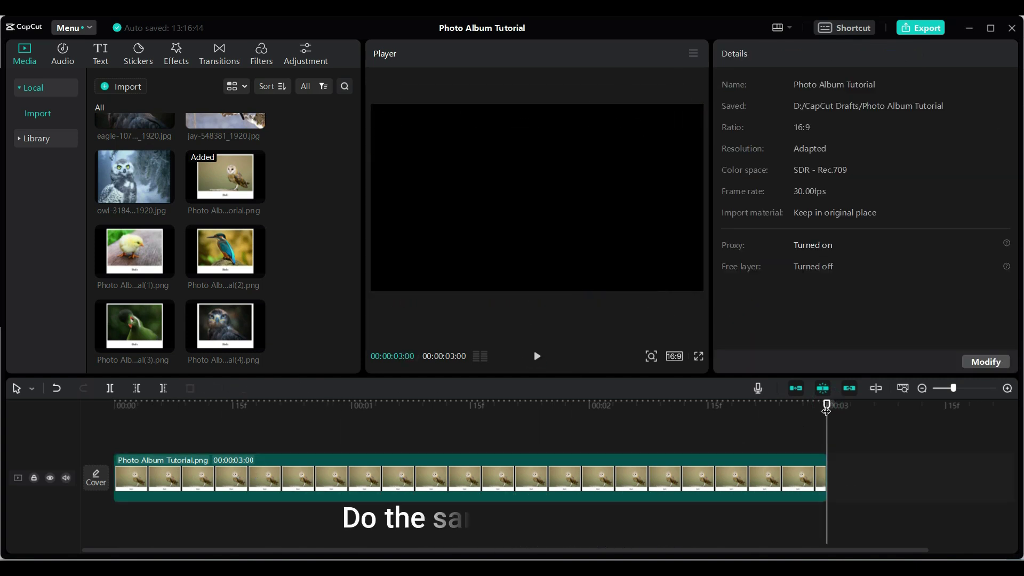
Replay the owl animation and add keyframes along the chick photo clip.
click(536, 356)
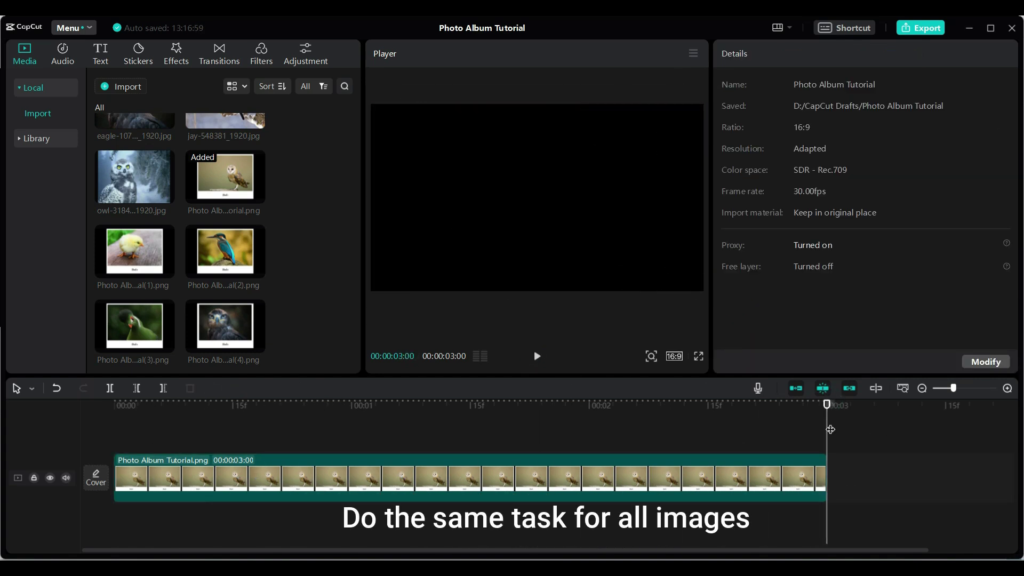
mouse_move(357, 258)
mouse_down()
mouse_move(354, 205)
mouse_move(357, 267)
mouse_up()
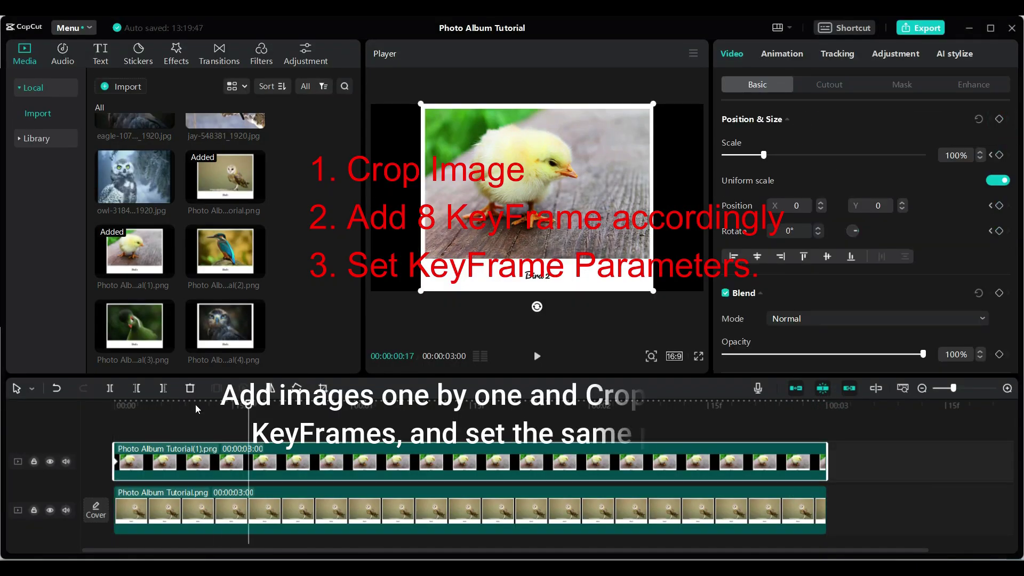
click(999, 119)
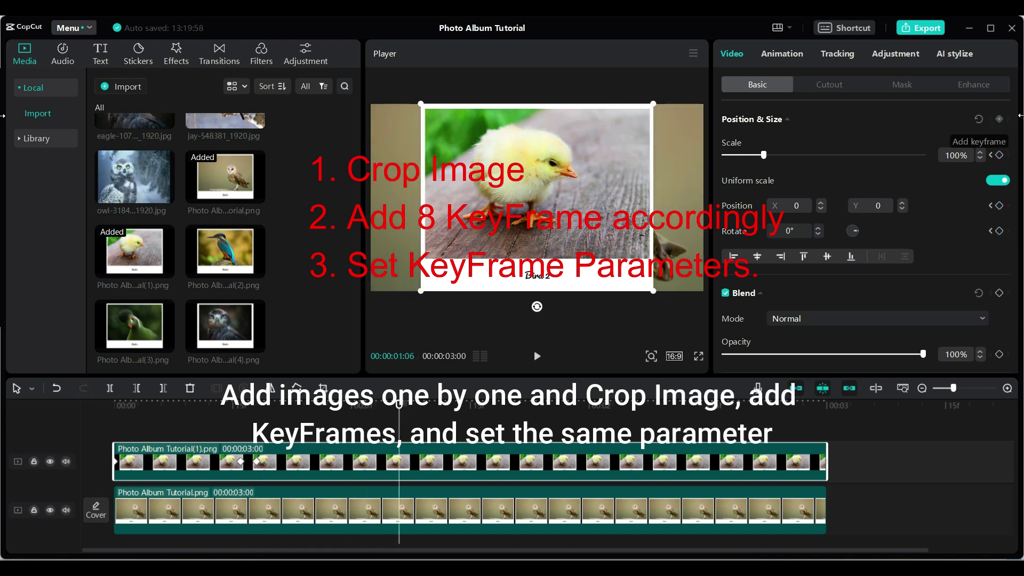
click(1000, 118)
click(1000, 119)
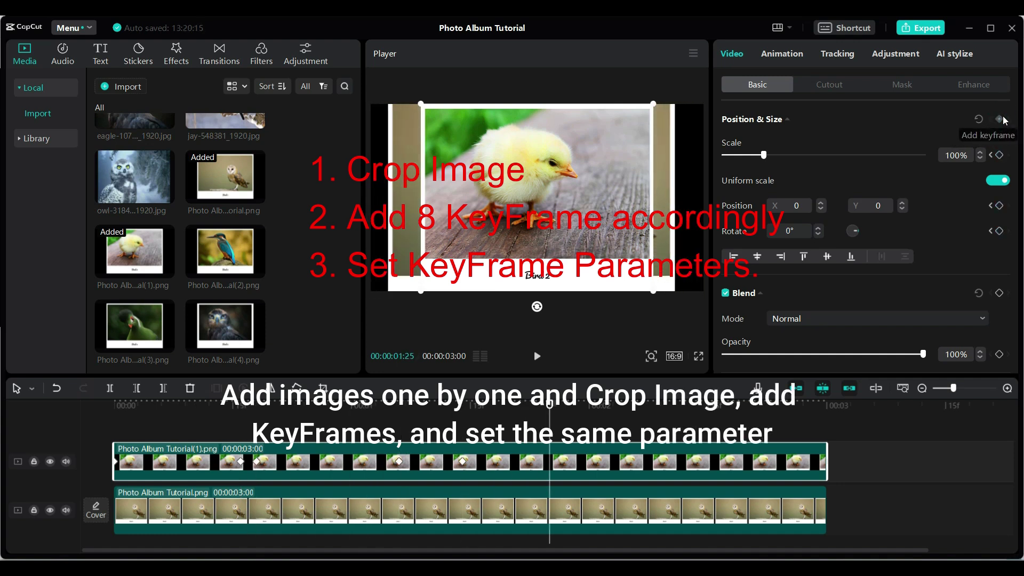
click(1000, 118)
click(826, 406)
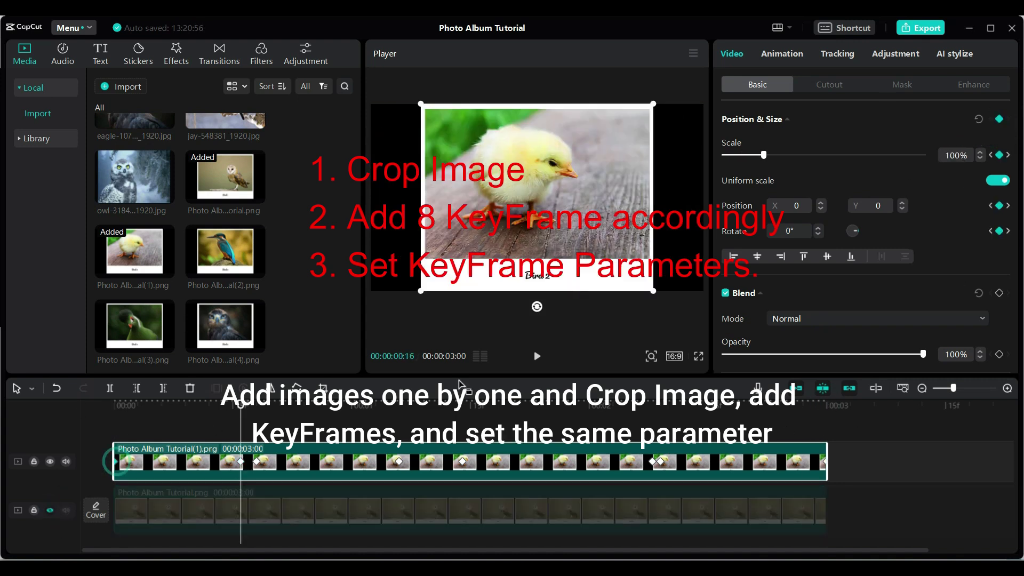
Rotate the chick photo to -120°, revisit its 02:09 keyframe, and unhide the owl track.
drag(537, 260, 591, 165)
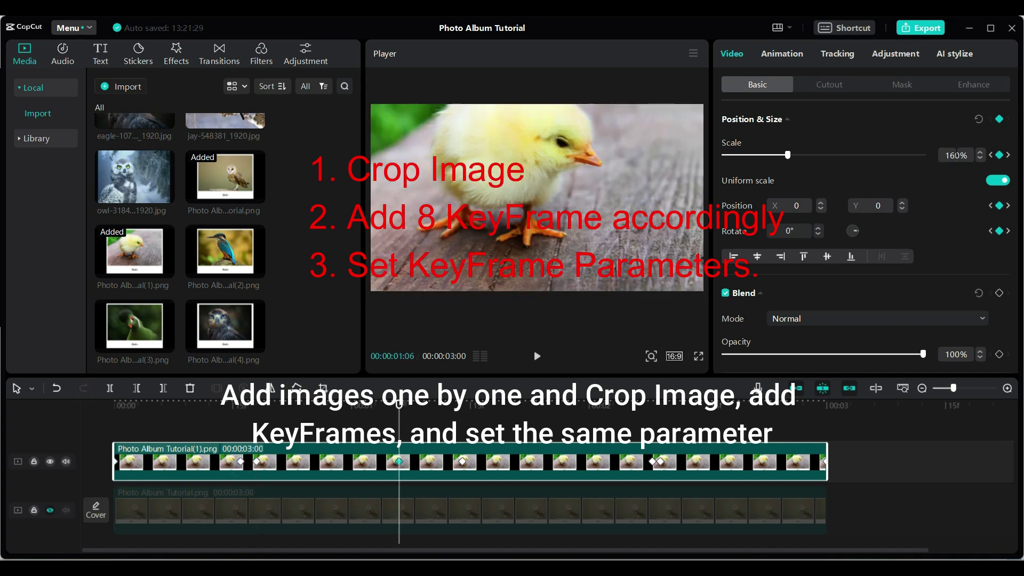
click(664, 464)
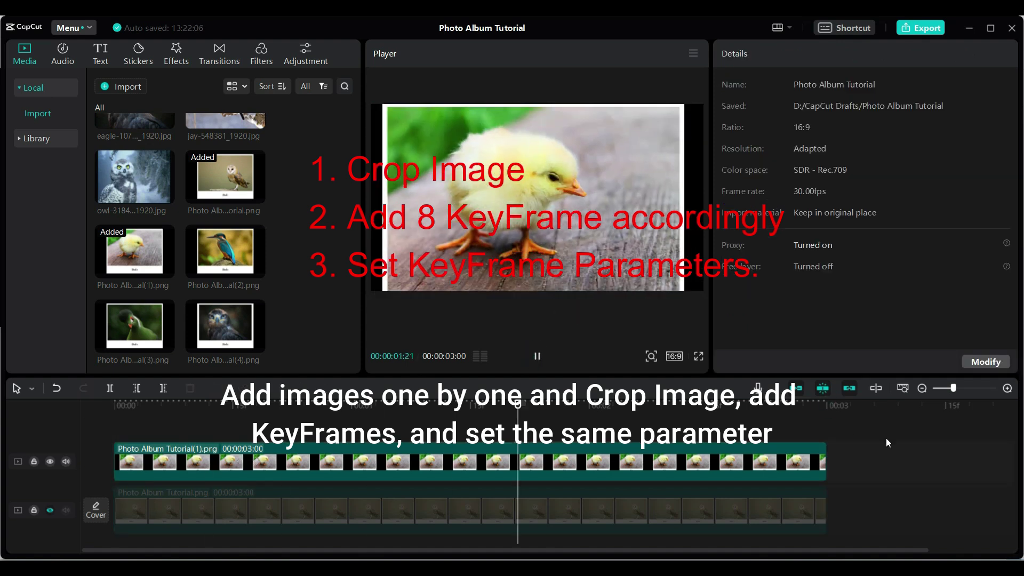
click(48, 510)
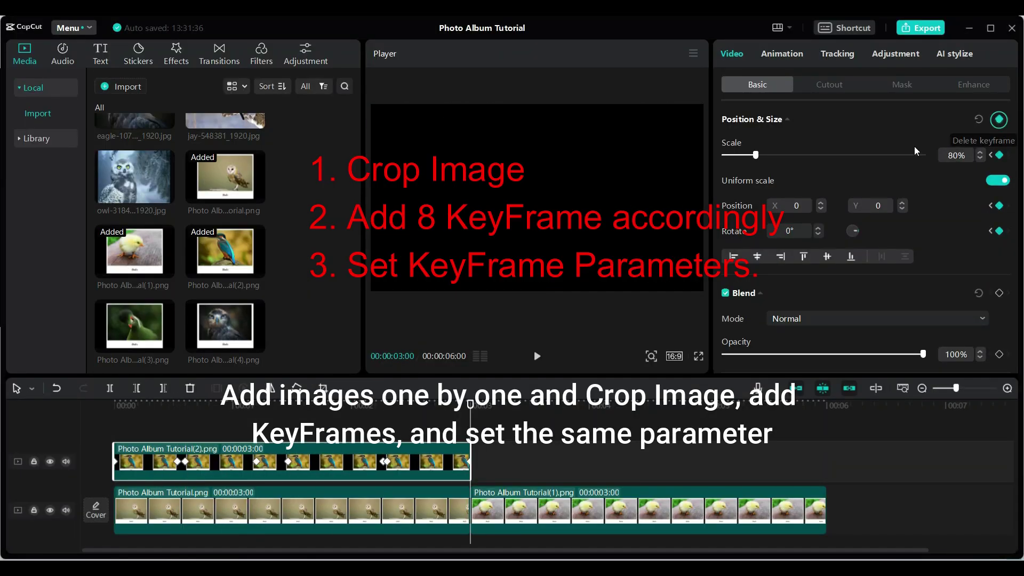
drag(116, 403, 185, 404)
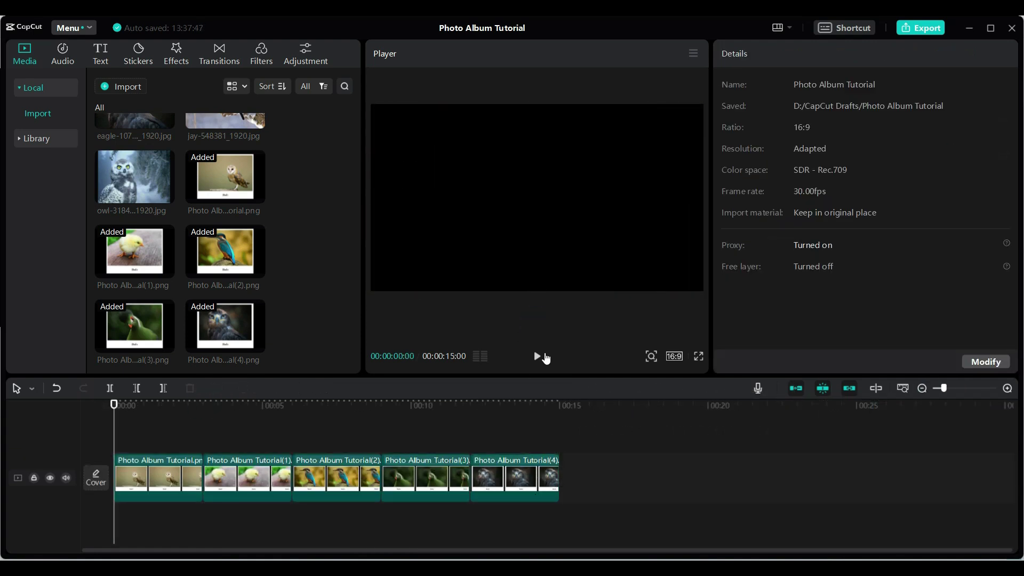
Play the album sequence, then split the first and second clips at their midpoints.
click(537, 356)
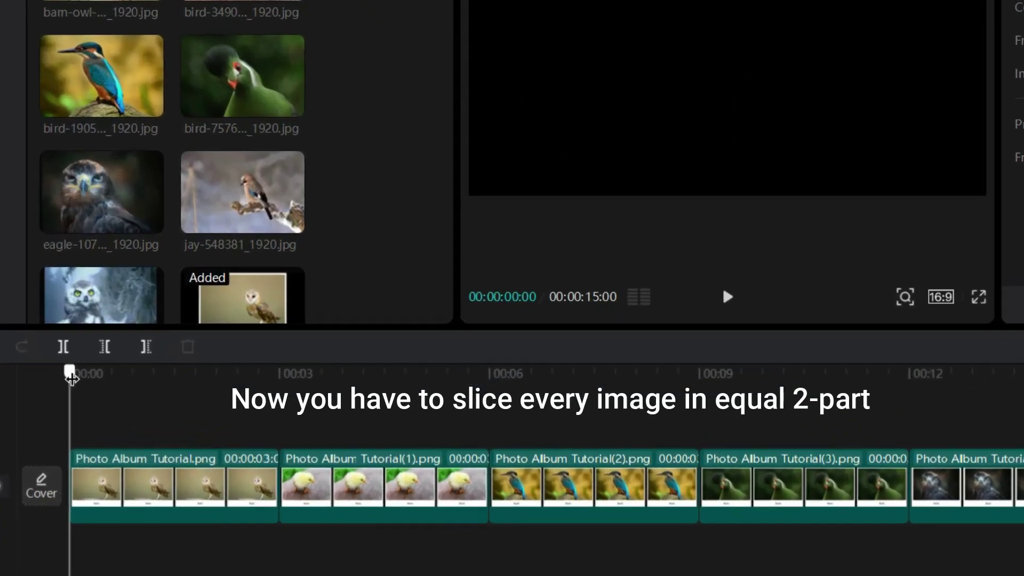
drag(72, 374, 175, 380)
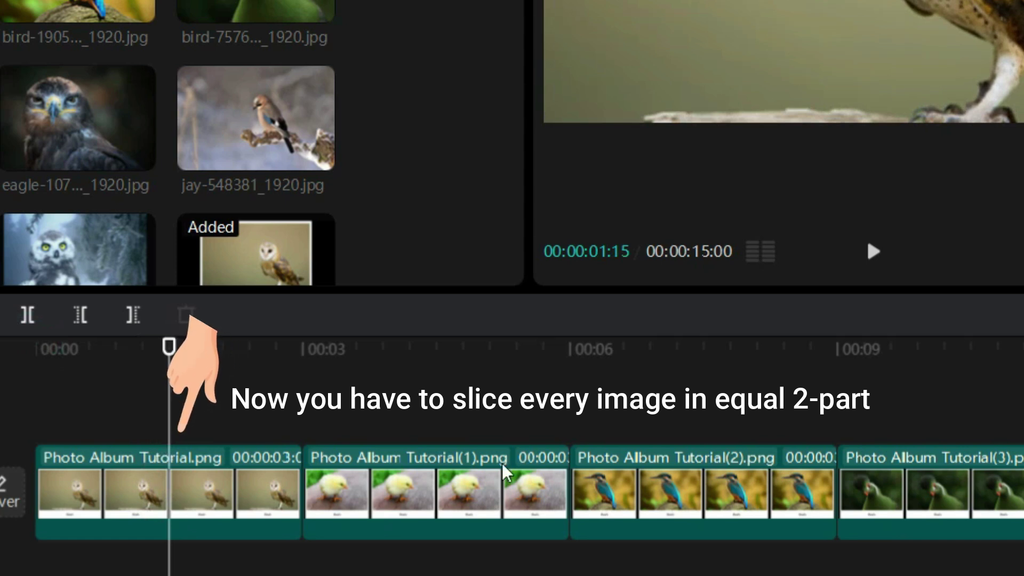
click(28, 316)
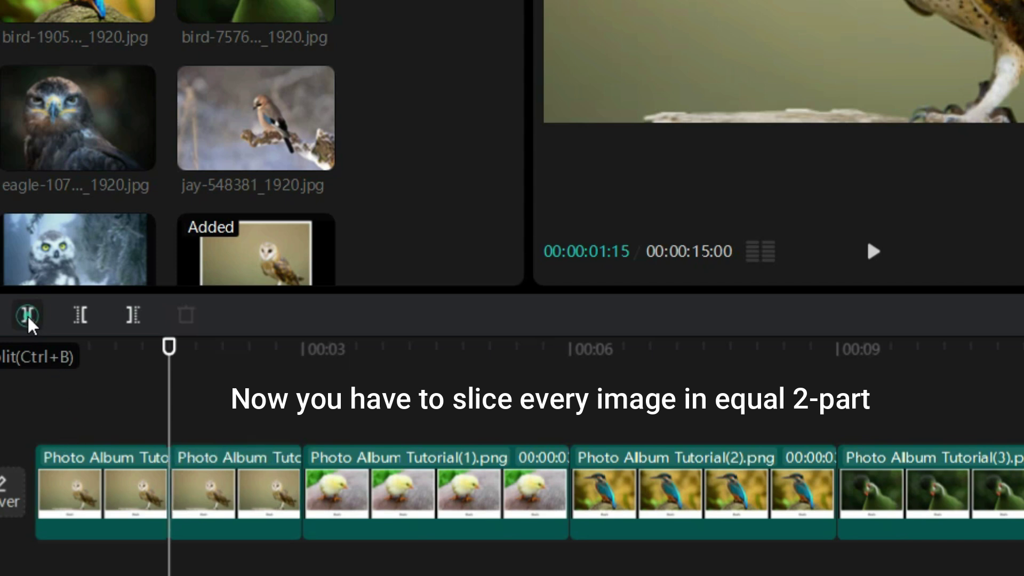
mouse_move(166, 353)
mouse_down()
mouse_move(401, 381)
mouse_move(440, 355)
mouse_up()
mouse_move(319, 428)
mouse_down()
mouse_move(451, 437)
mouse_move(586, 423)
mouse_up()
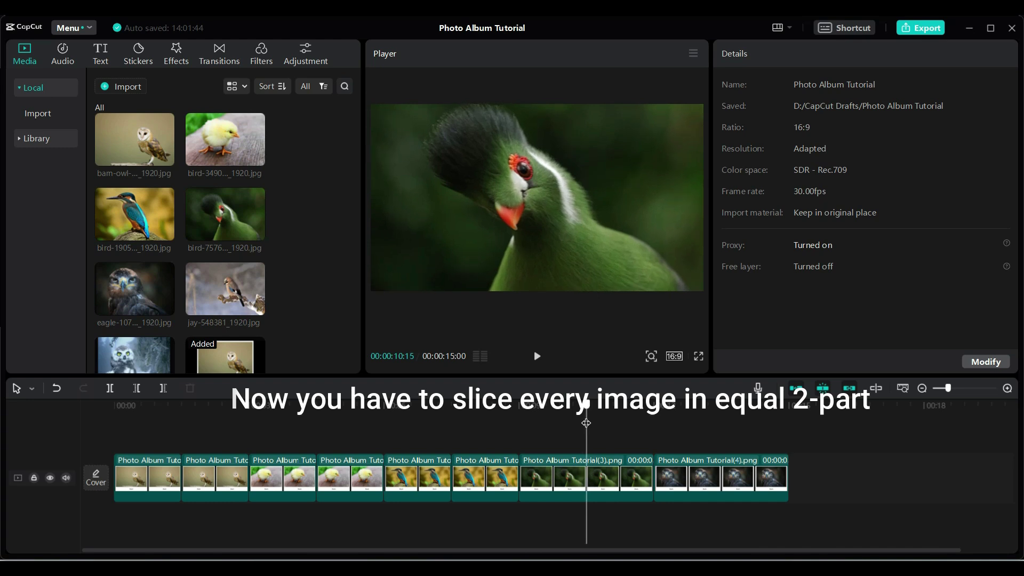
click(109, 388)
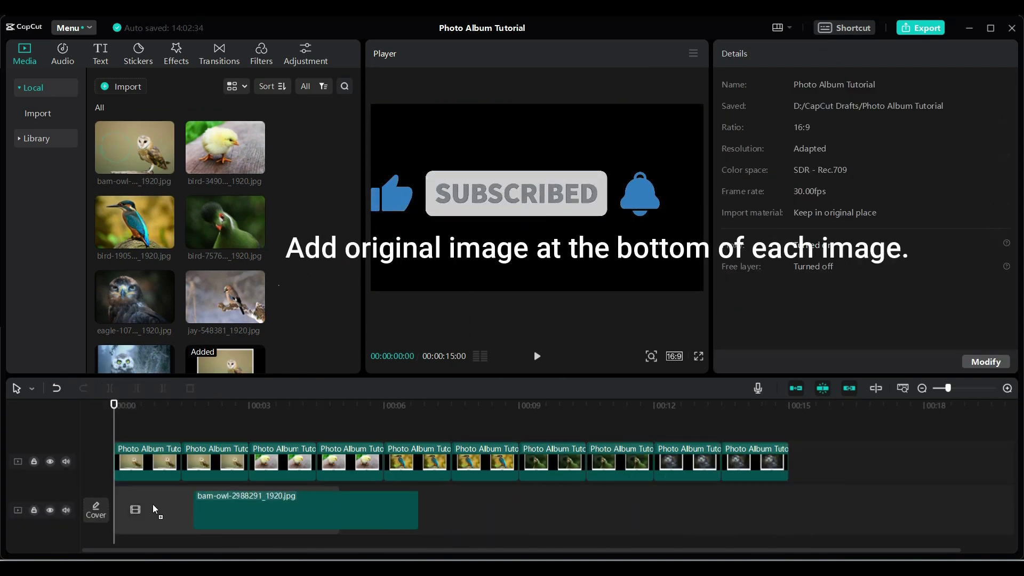
Place the barn owl and chick photos on track 2, trimming each to fit.
drag(117, 151, 117, 504)
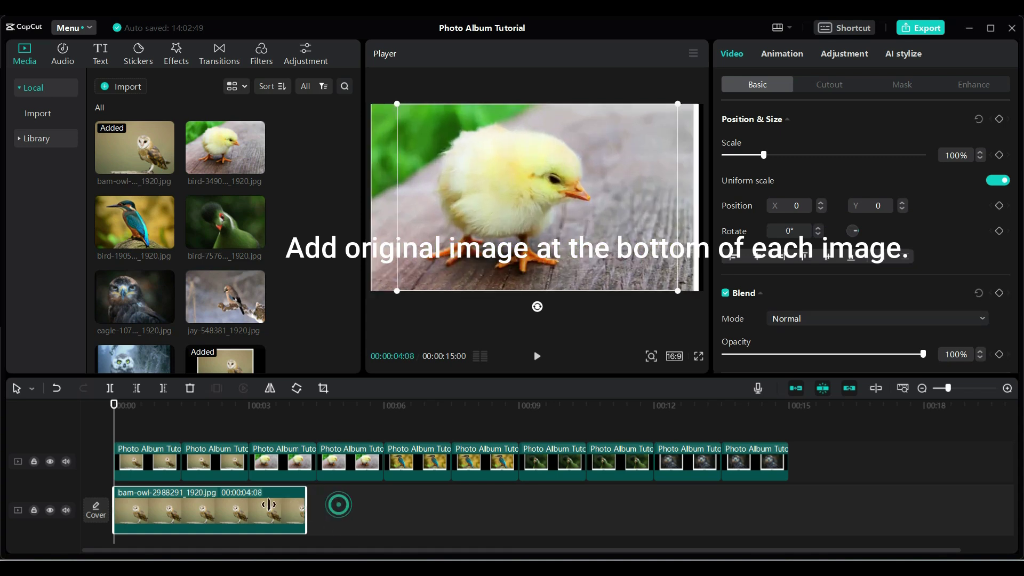
drag(335, 504, 179, 504)
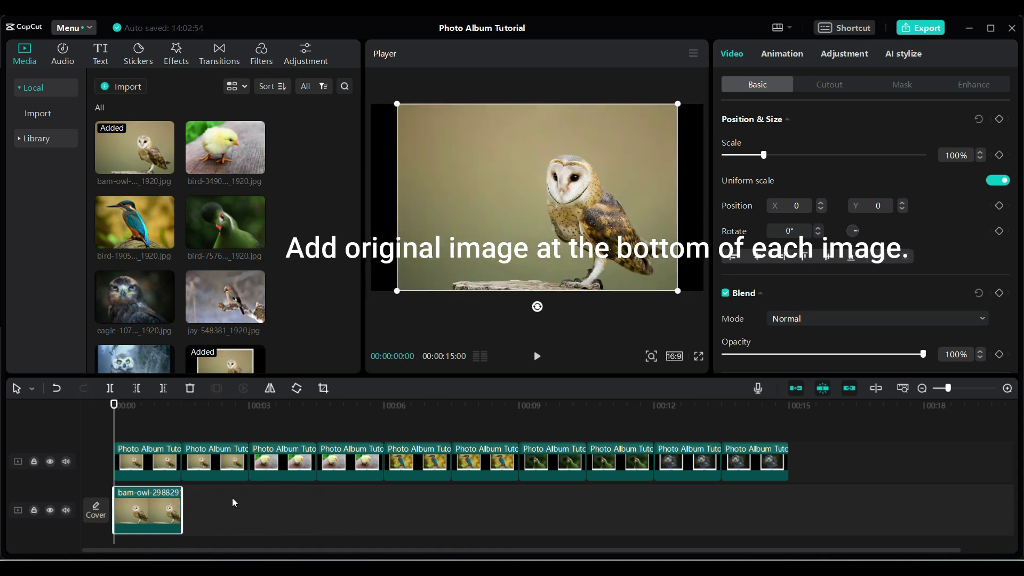
mouse_move(229, 153)
mouse_down()
mouse_move(188, 515)
mouse_move(228, 496)
mouse_up()
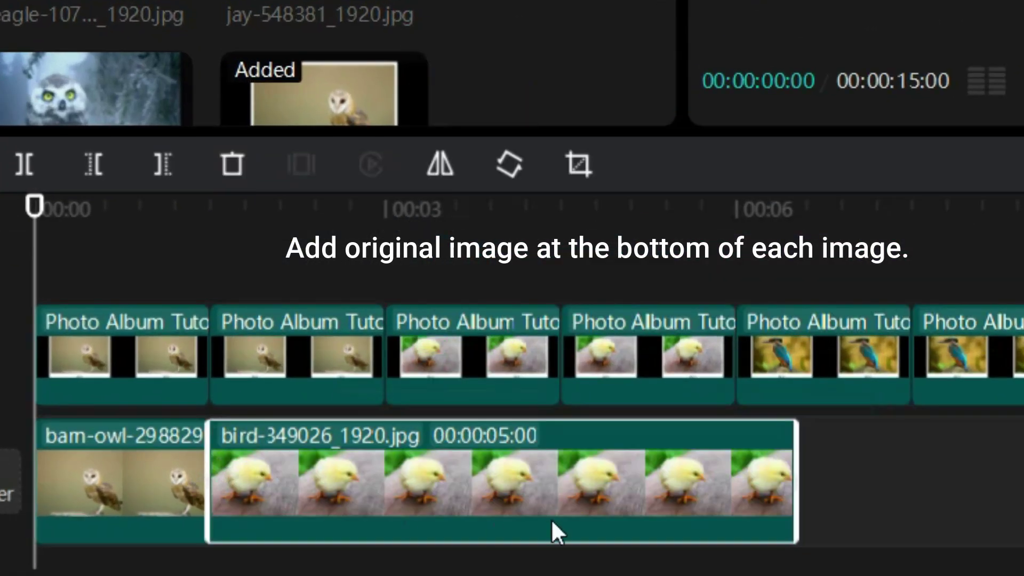
drag(796, 458, 560, 457)
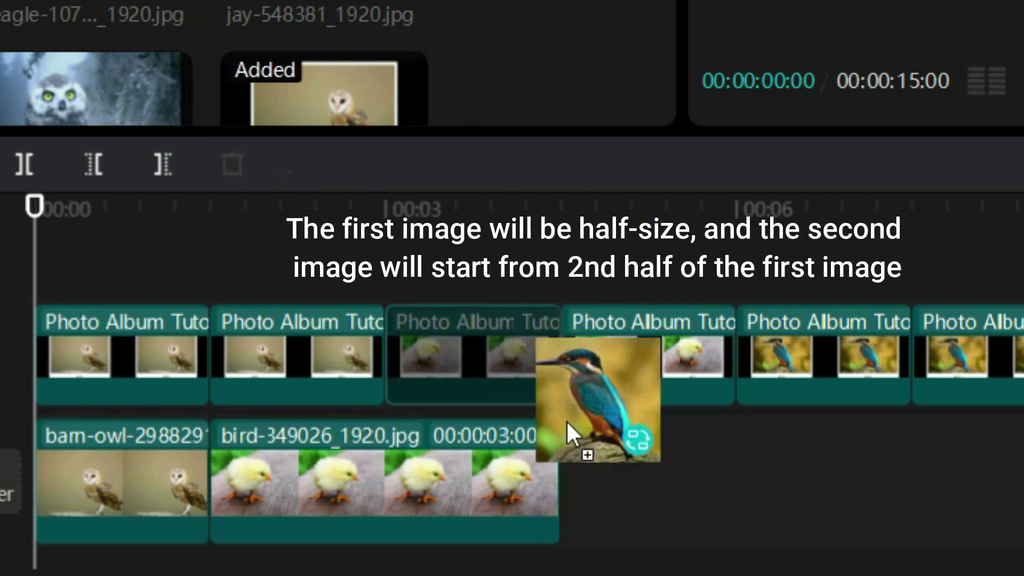
Add the kingfisher, green bird and eagle photos at 3 seconds each, then play back.
drag(409, 128, 599, 488)
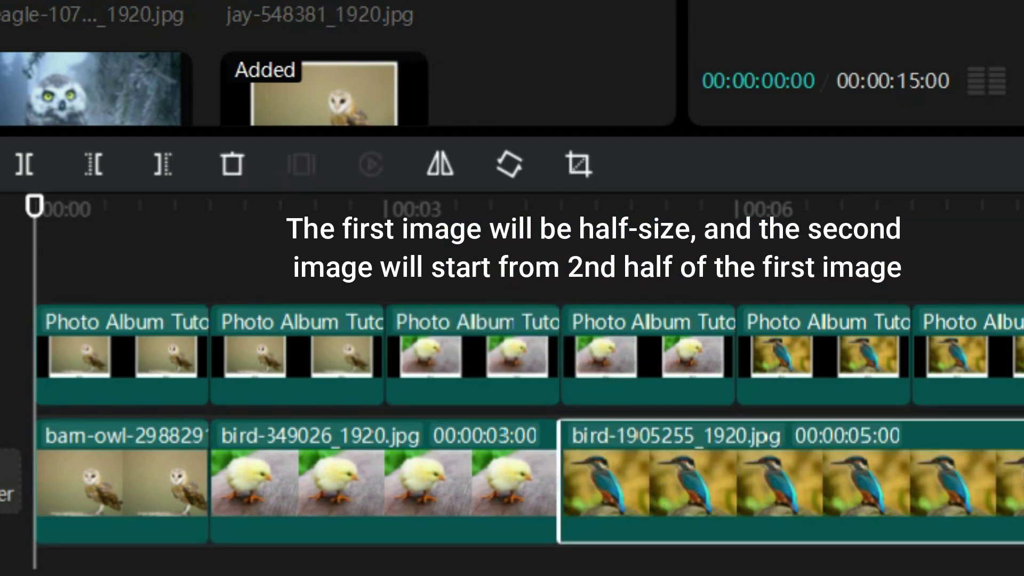
drag(1021, 481, 919, 473)
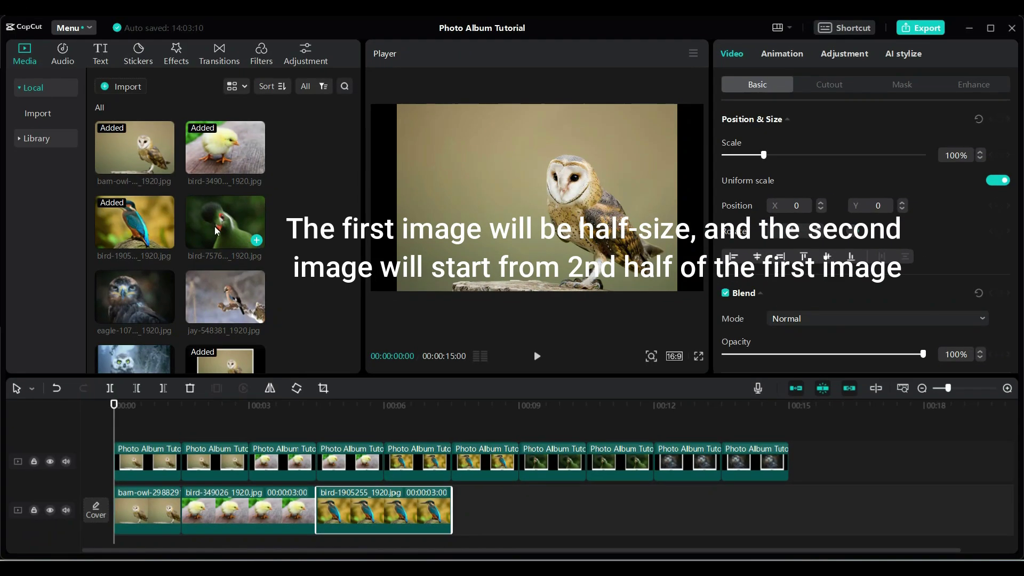
drag(674, 510, 585, 510)
drag(135, 304, 597, 512)
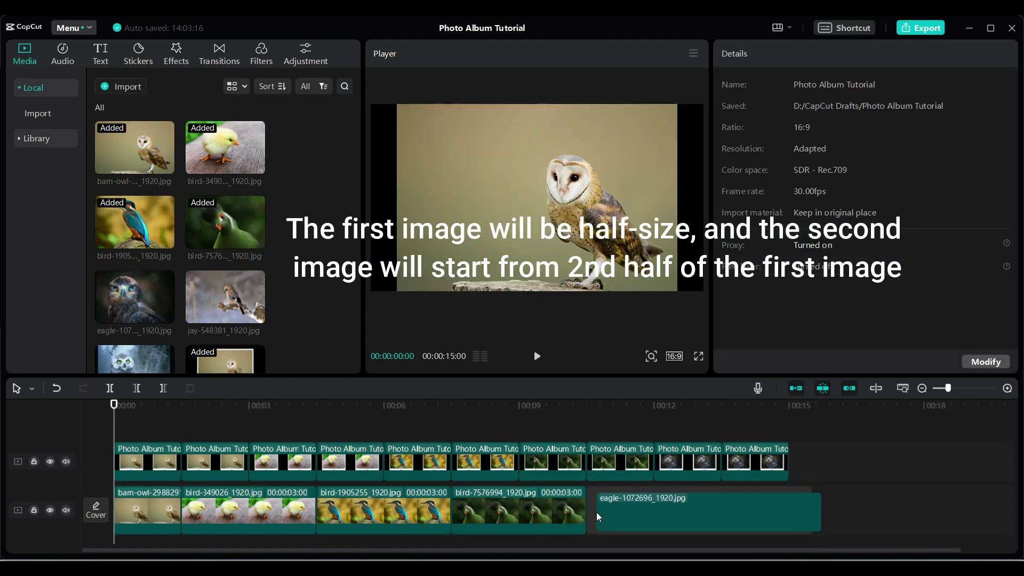
drag(811, 509, 721, 501)
drag(761, 405, 114, 405)
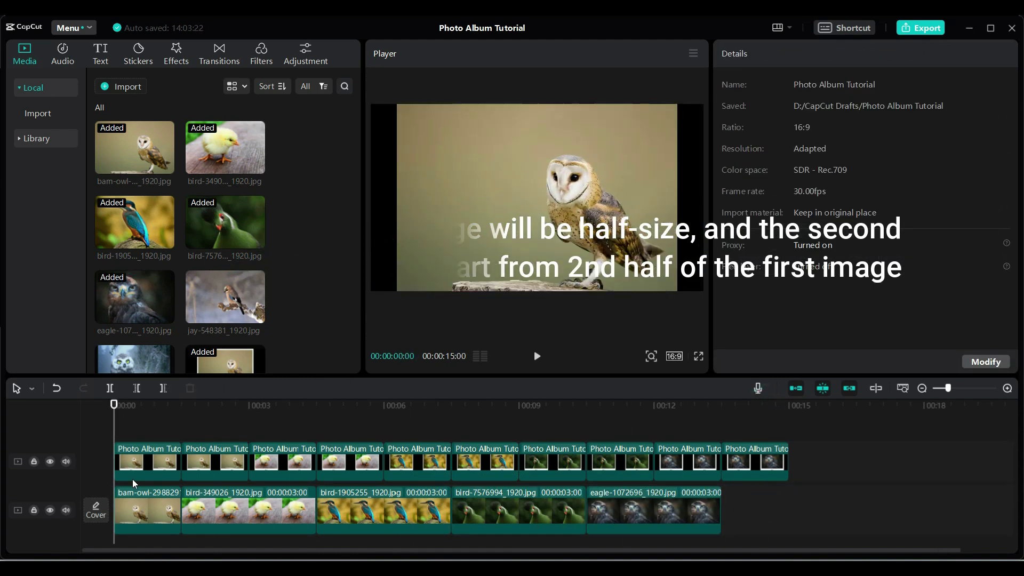
click(537, 356)
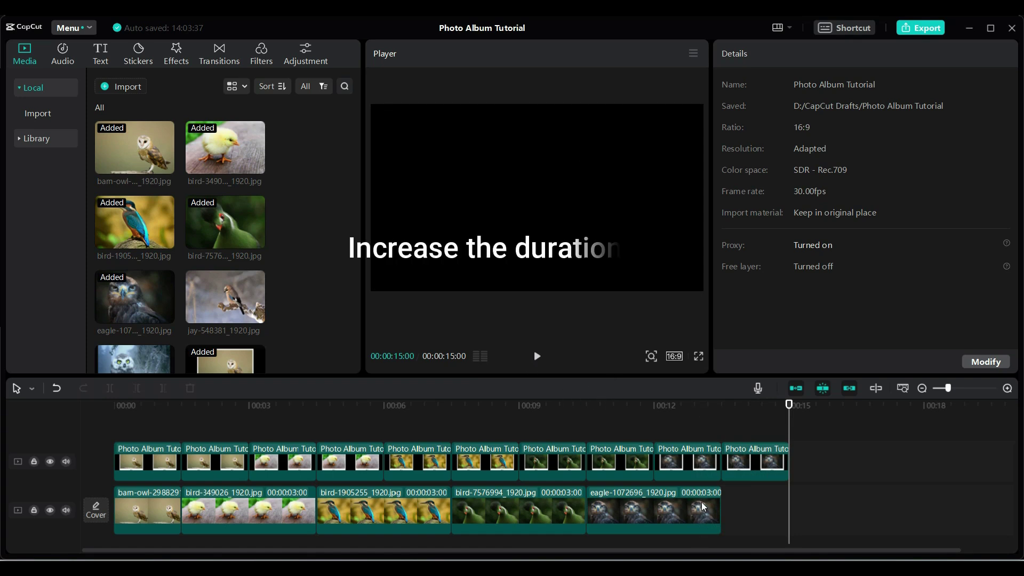
Stretch the eagle photo to the 00:15 mark, then select the barn owl photo.
drag(717, 504, 792, 489)
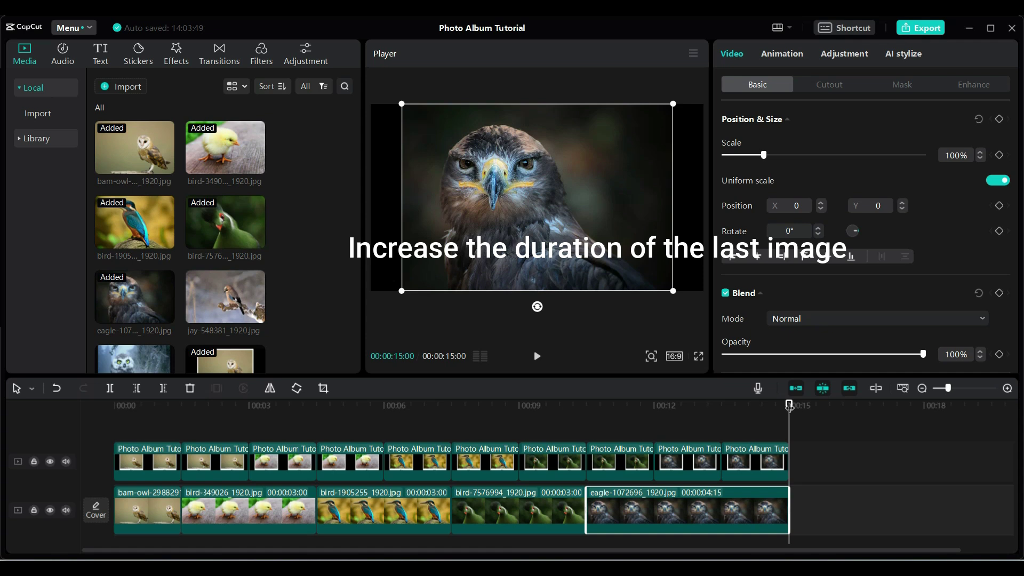
mouse_move(788, 406)
mouse_down()
mouse_move(715, 424)
mouse_move(232, 448)
mouse_move(114, 464)
mouse_move(699, 483)
mouse_move(801, 503)
mouse_up()
click(823, 515)
drag(789, 406, 94, 438)
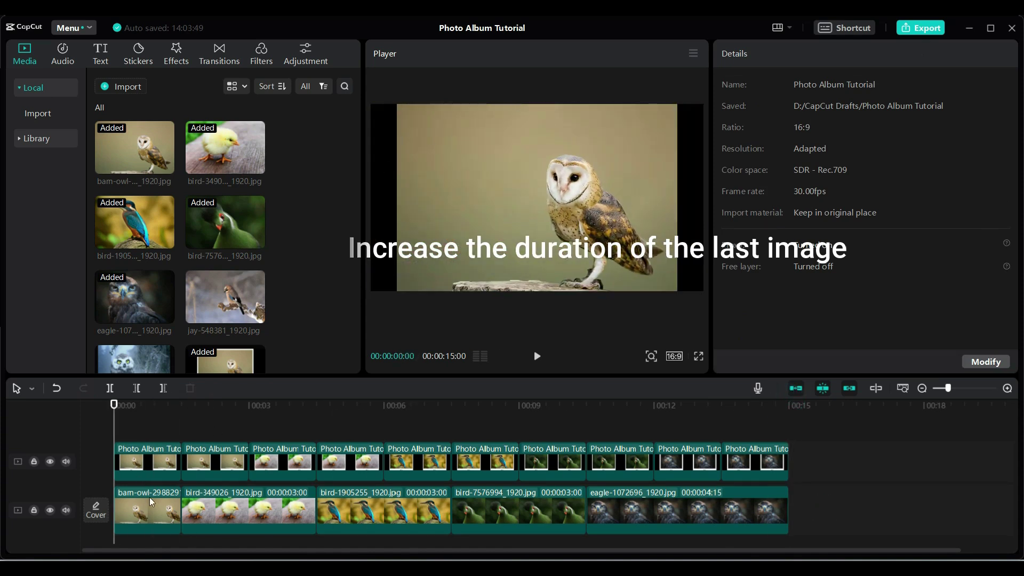
click(159, 510)
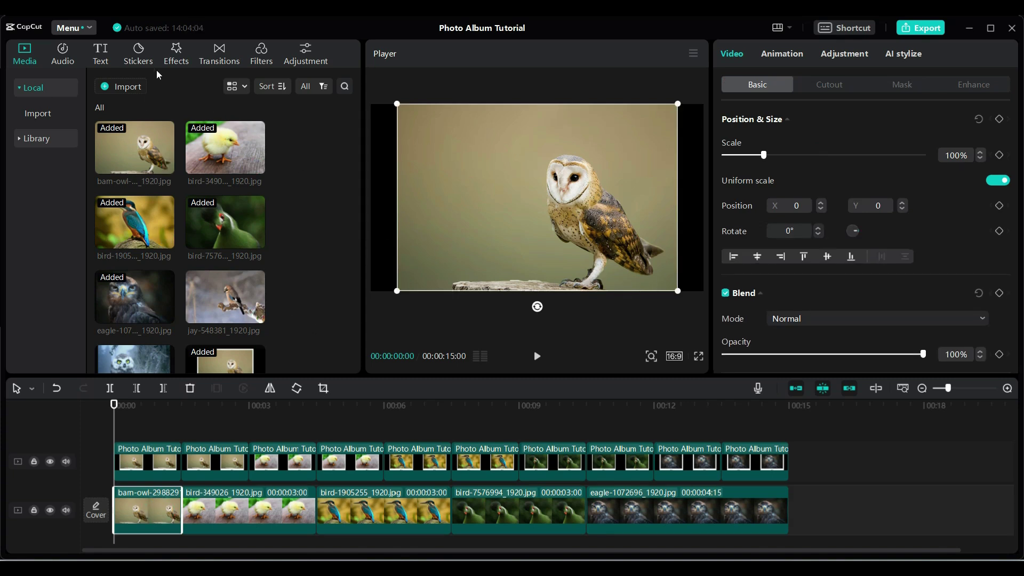
click(176, 53)
Apply the Blur effect to the barn owl and chick photos.
drag(127, 431, 125, 480)
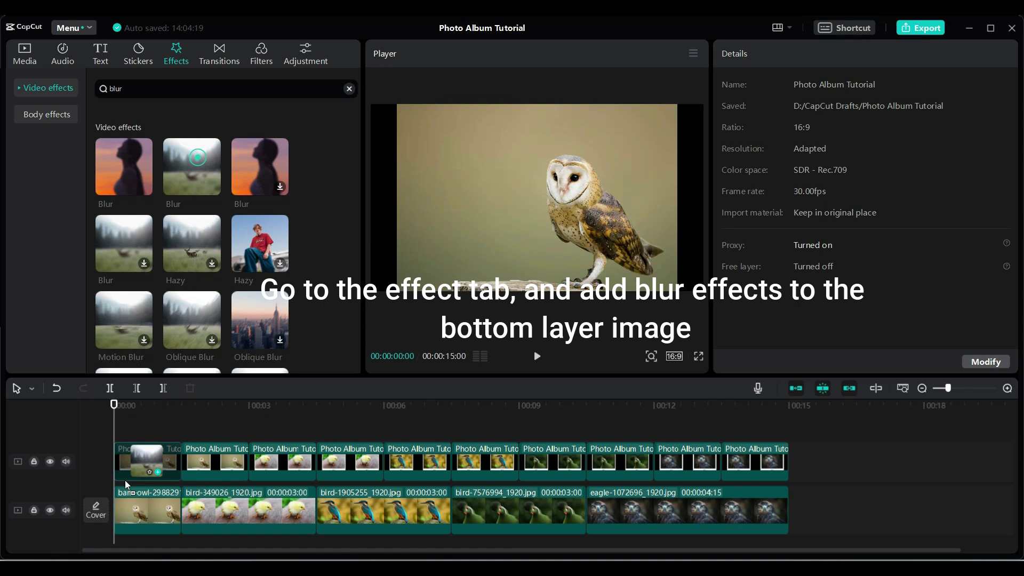
drag(125, 480, 127, 507)
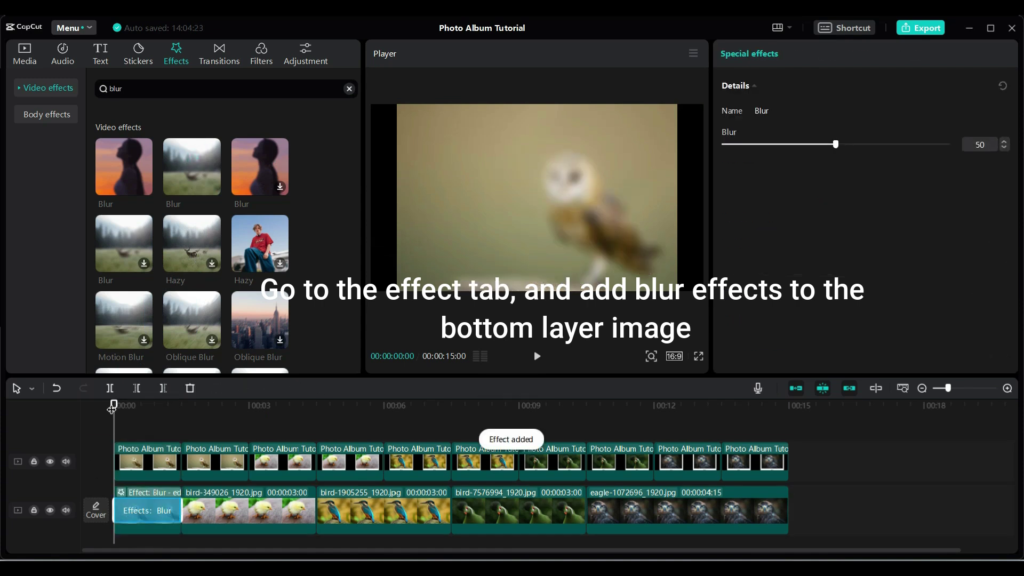
mouse_move(115, 405)
mouse_down()
mouse_move(99, 407)
mouse_move(86, 428)
mouse_up()
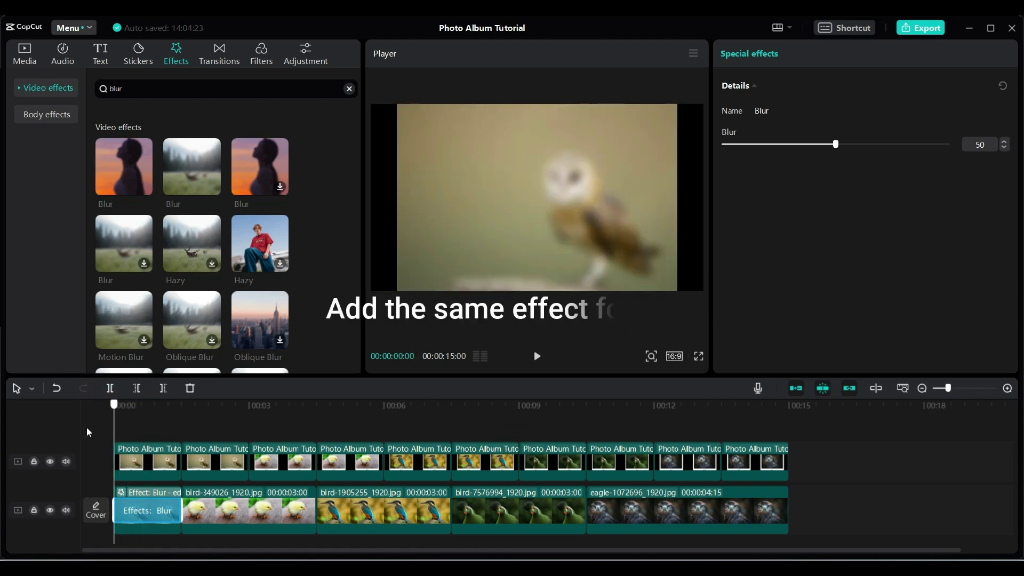
drag(194, 168, 248, 512)
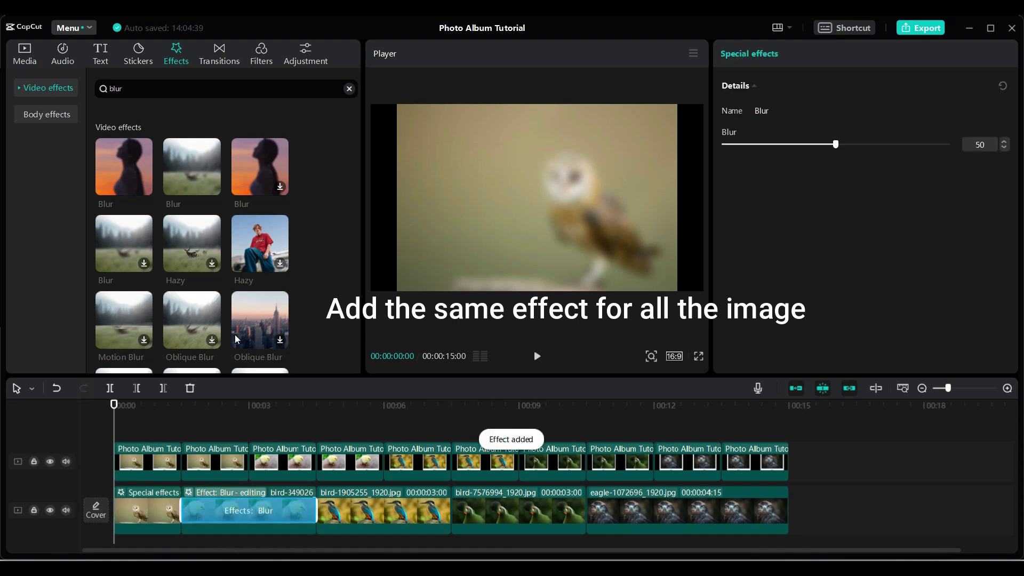
click(164, 515)
click(216, 518)
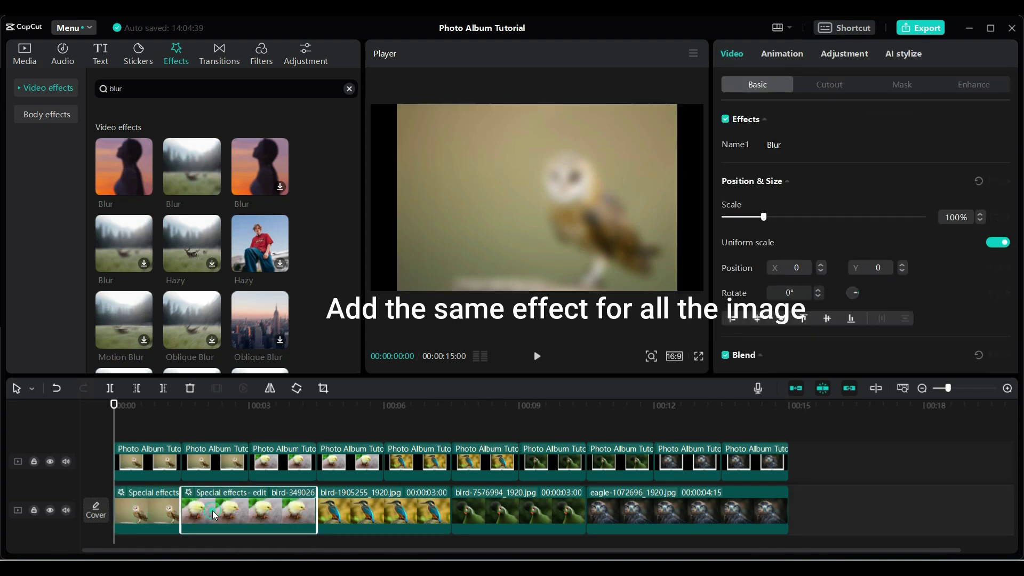
click(225, 406)
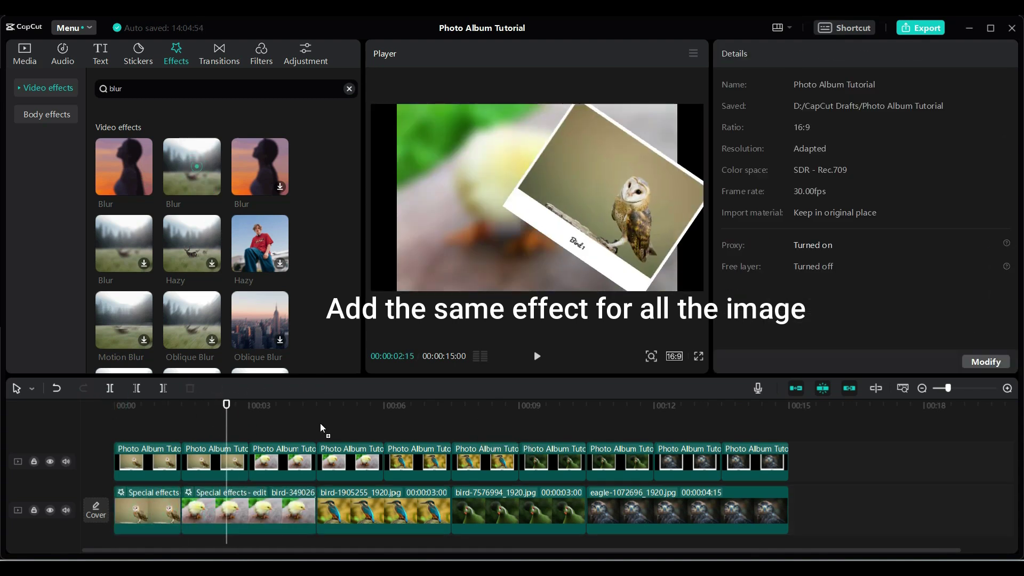
Blur the kingfisher, green bird and eagle photos, then play the album to check.
drag(192, 169, 376, 508)
drag(332, 286, 660, 507)
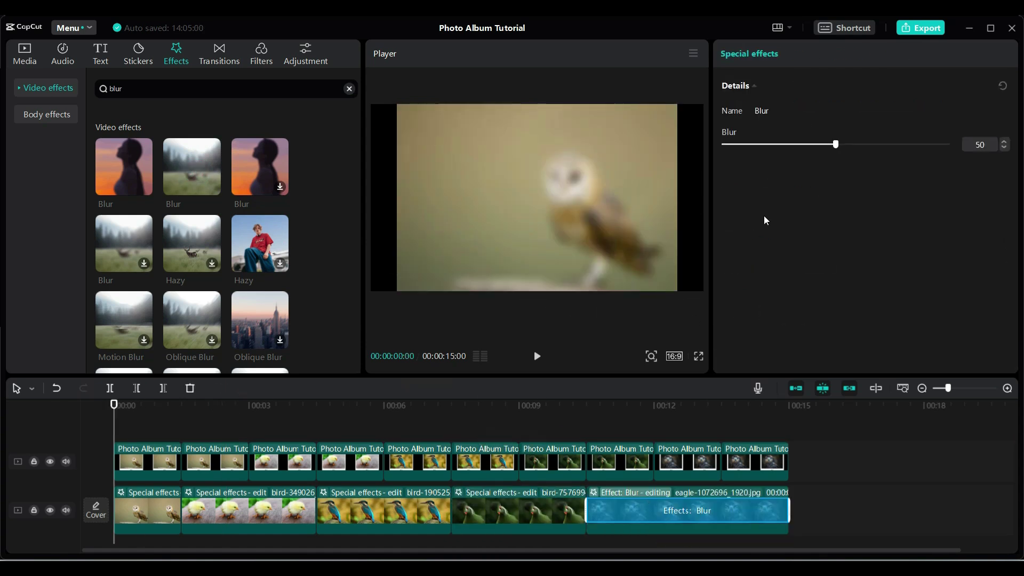
click(537, 357)
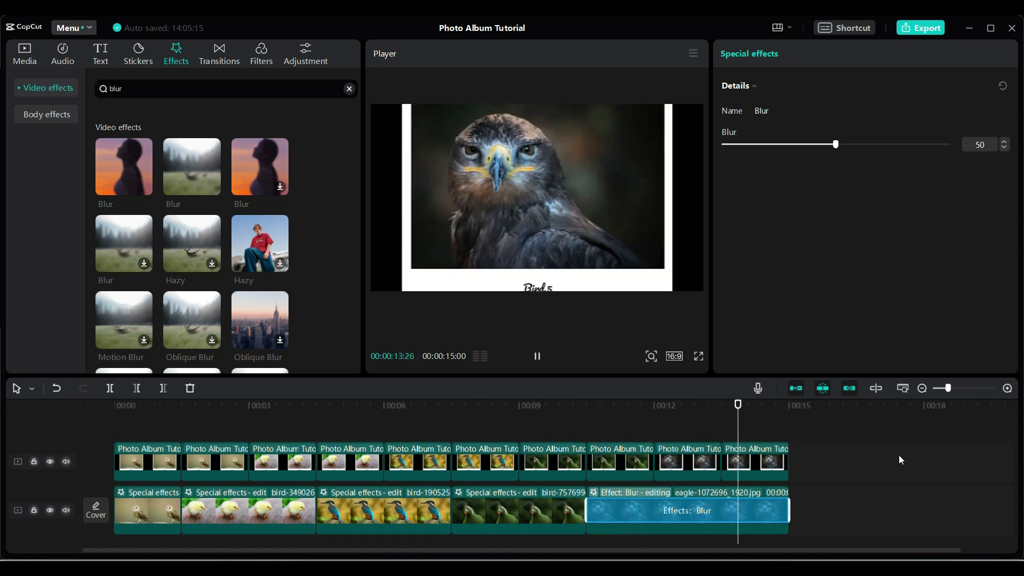
click(897, 476)
scroll(896, 476, down, 1)
click(494, 538)
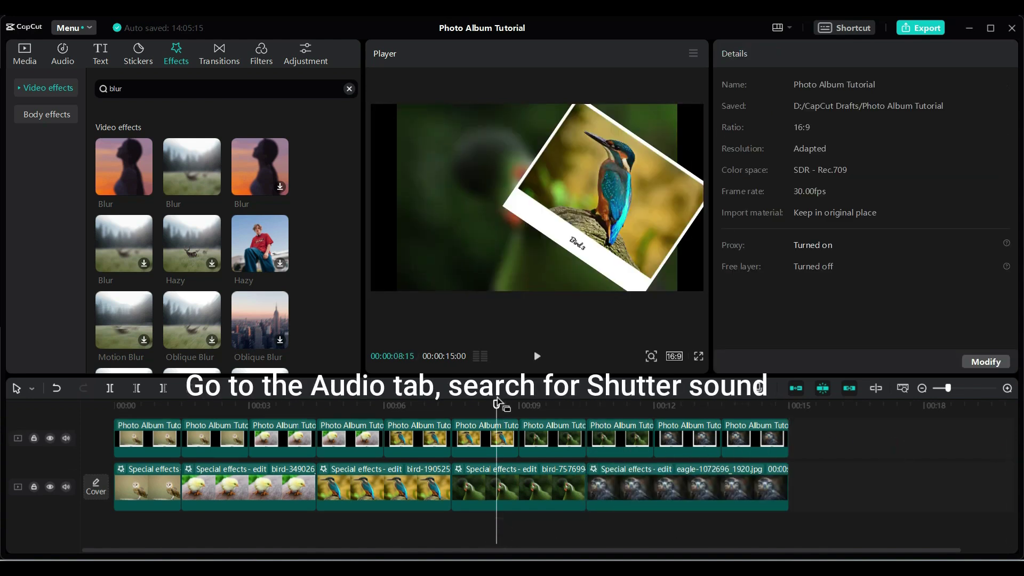
Search the Audio Sound effects library for 'shutter'.
drag(495, 406, 60, 425)
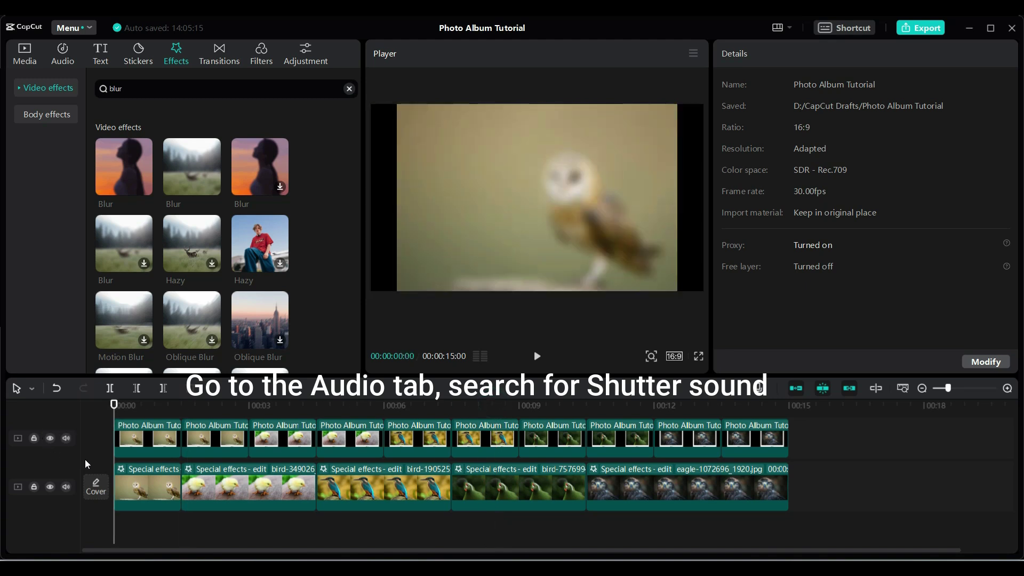
click(53, 57)
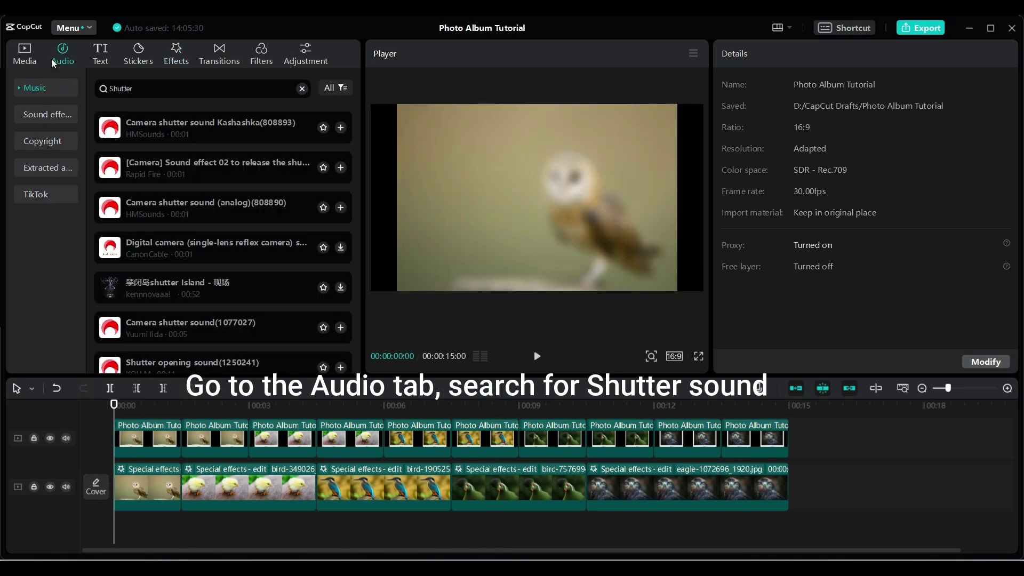
click(165, 90)
text(s)
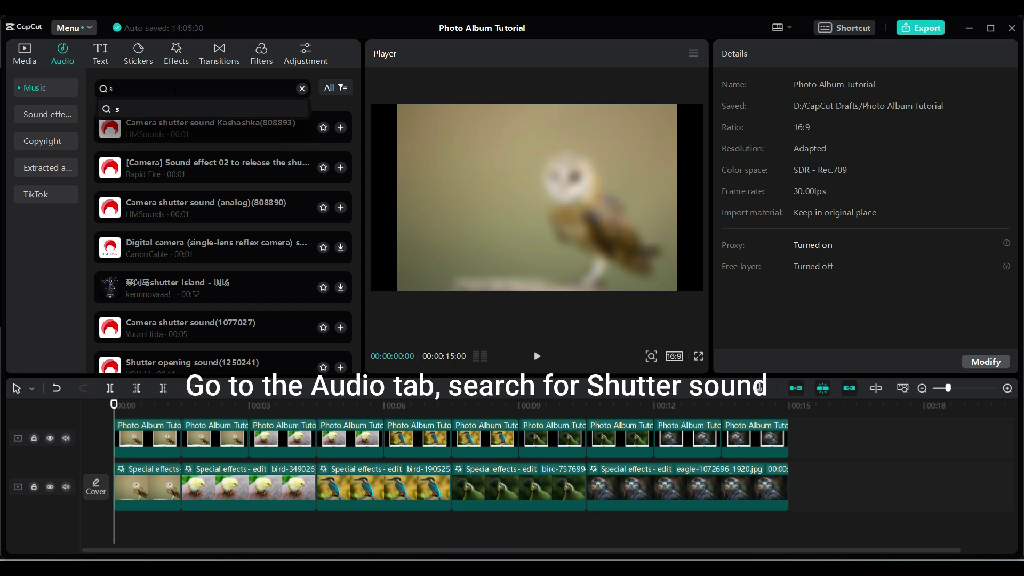
text(hutter)
key(Return)
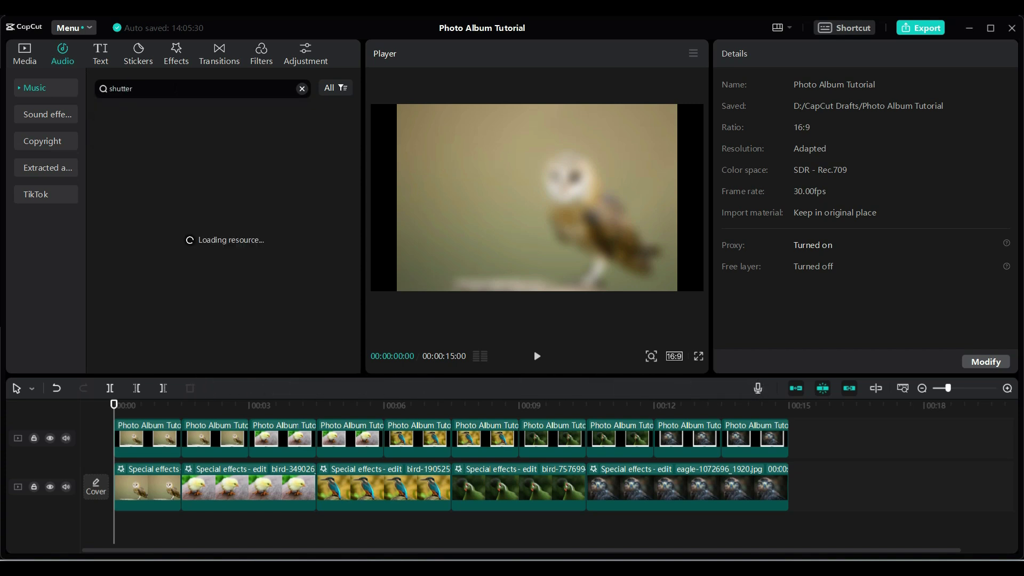
Scrub the playhead to about 00:02:06 and drag the Kashashka shutter sound onto the timeline.
drag(167, 416, 148, 418)
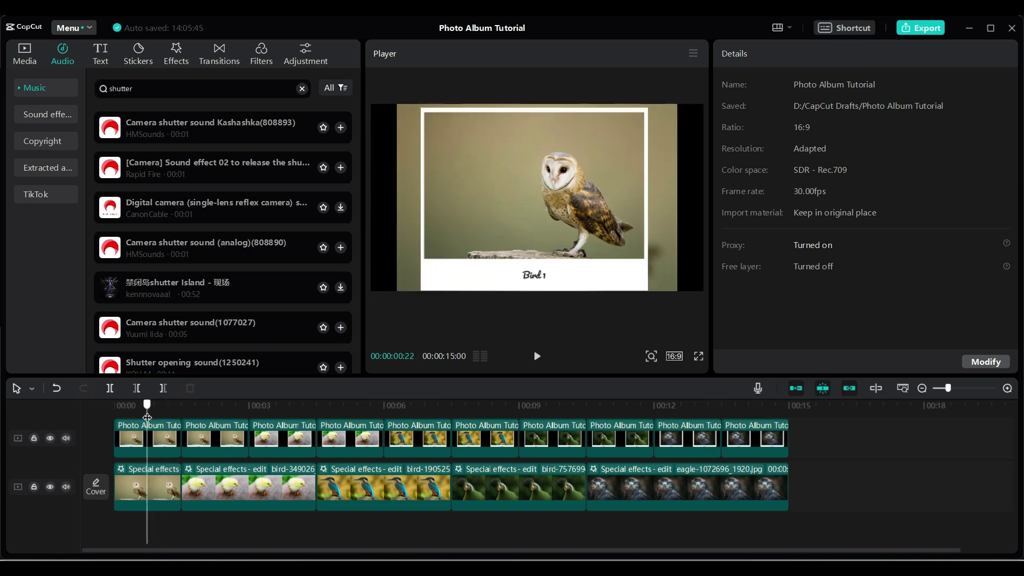
drag(147, 417, 212, 427)
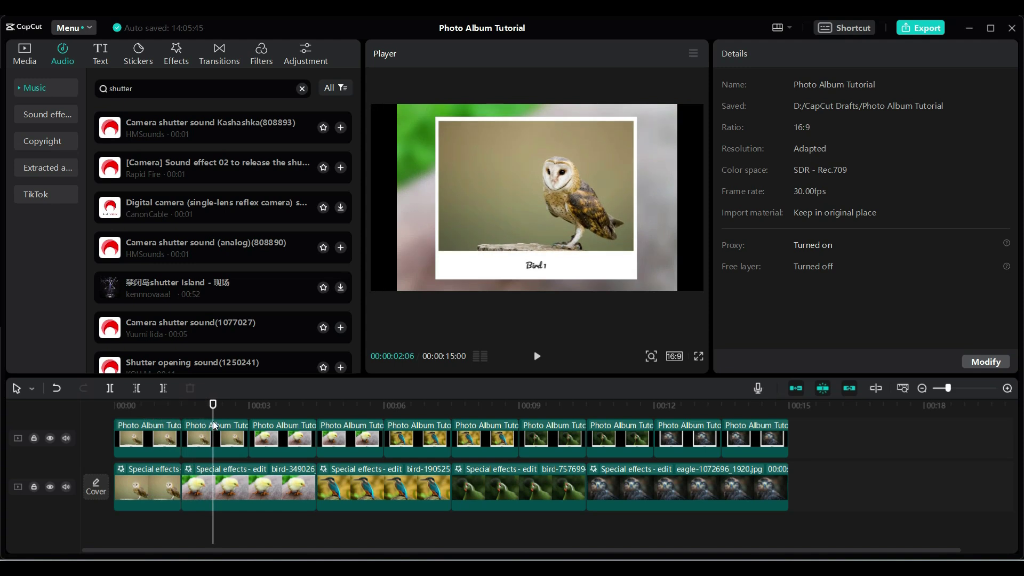
drag(218, 123, 231, 495)
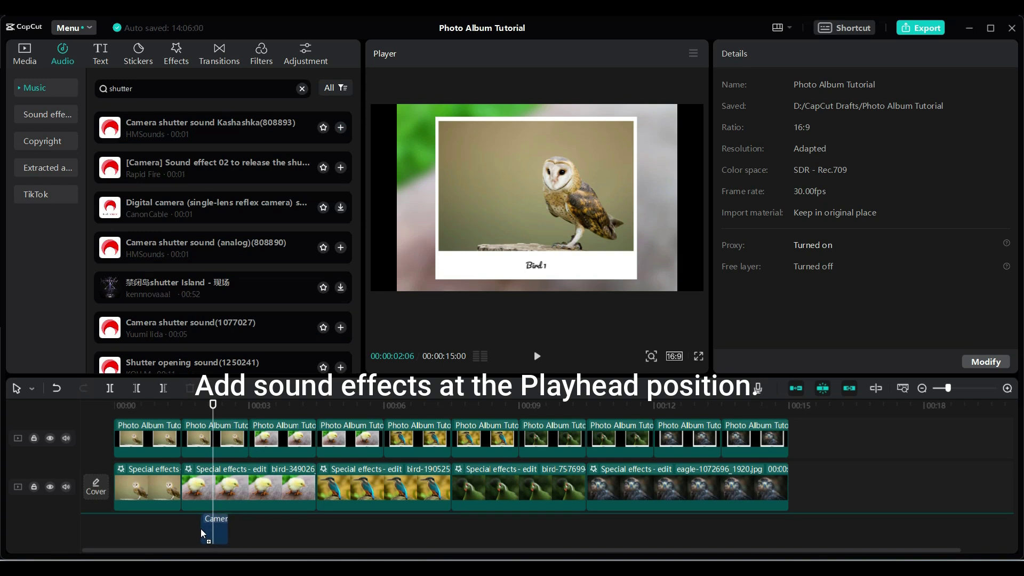
Drop the shutter sound at the first photo and paste a copy at the second photo.
drag(201, 529, 200, 529)
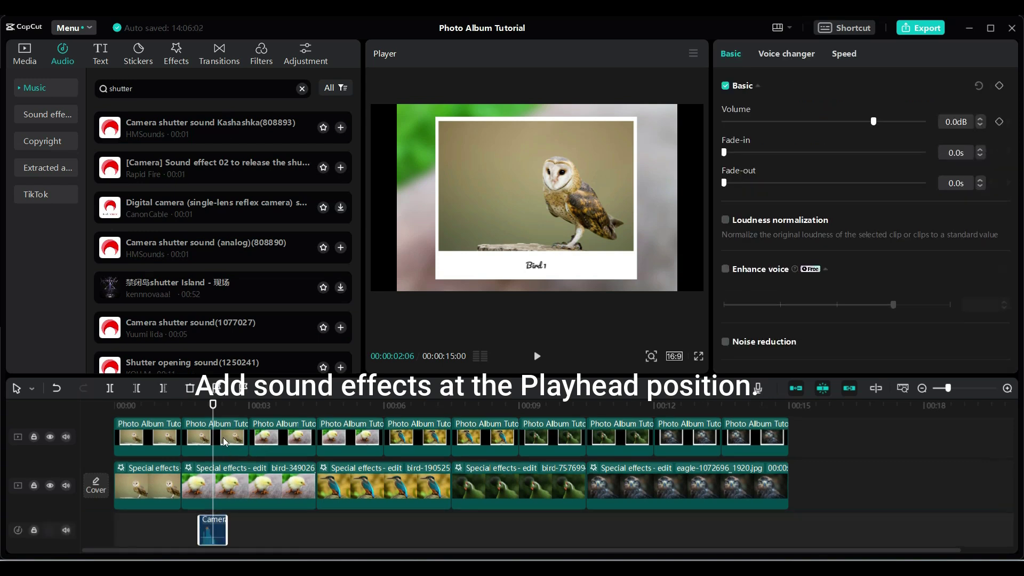
drag(214, 412, 346, 437)
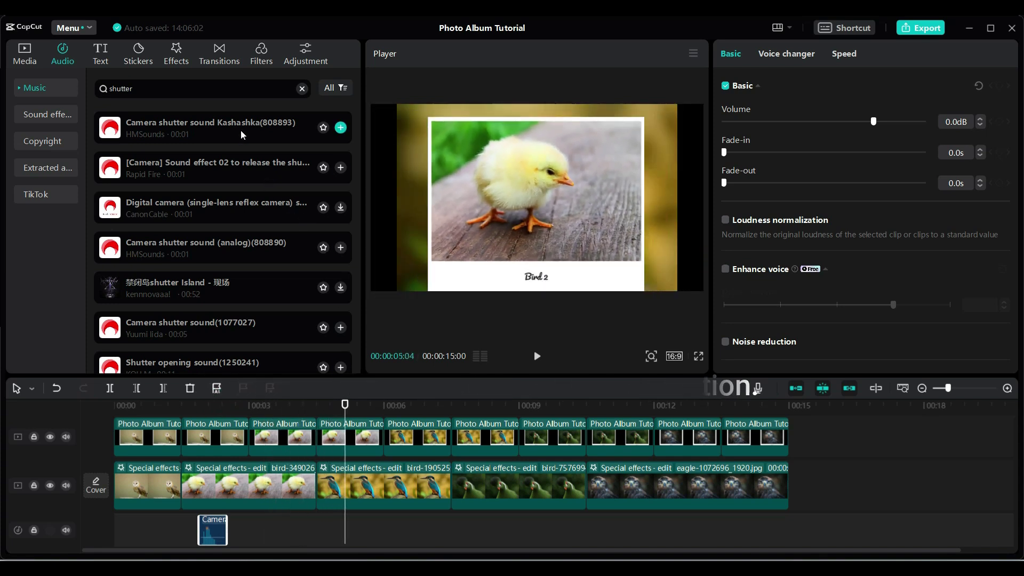
key(ctrl+c)
key(ctrl+v)
click(334, 527)
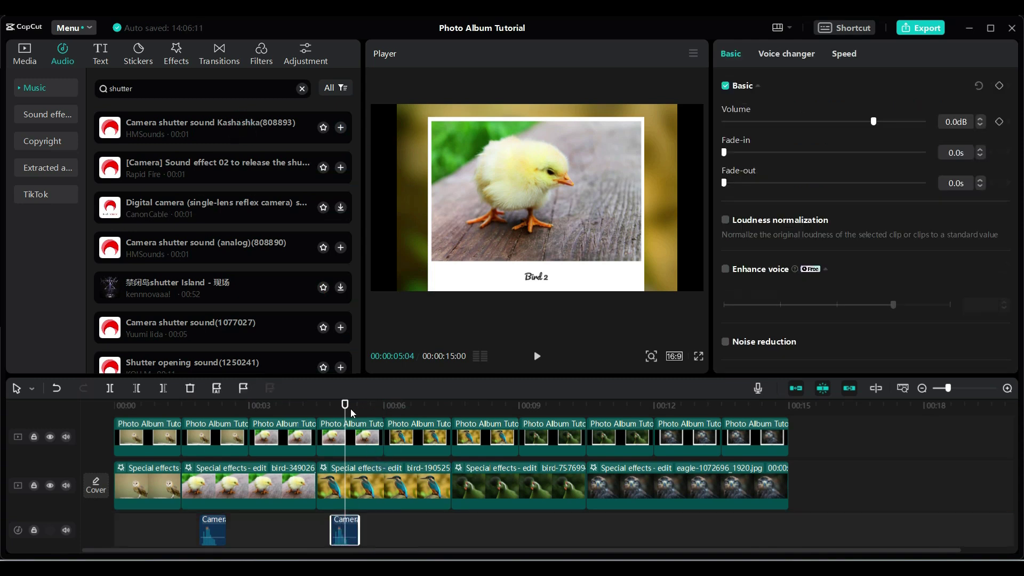
Add shutter sounds at the third, fourth and fifth photos.
mouse_move(344, 405)
mouse_down()
mouse_move(407, 436)
mouse_move(503, 438)
mouse_move(486, 439)
mouse_up()
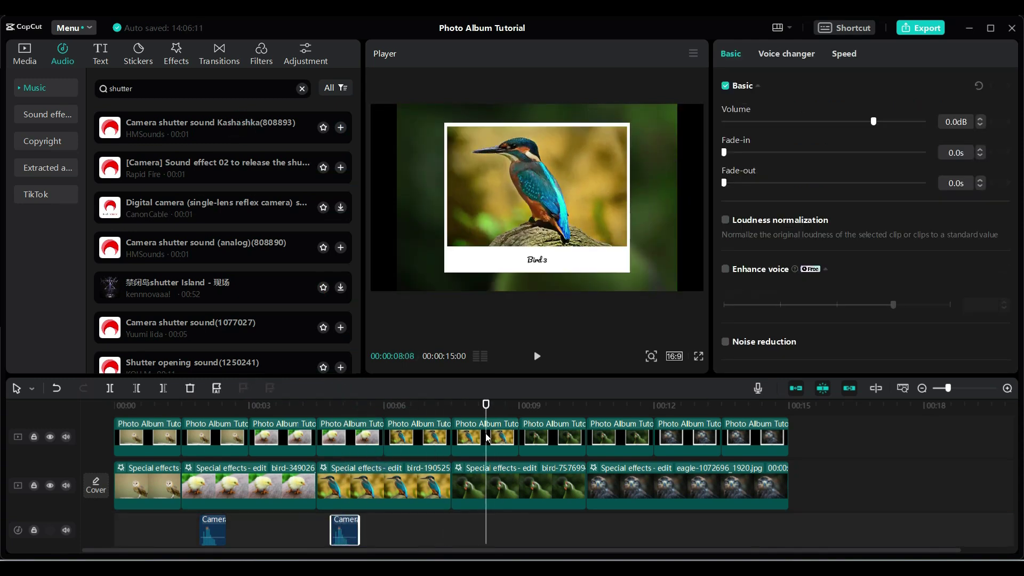
drag(249, 139, 472, 529)
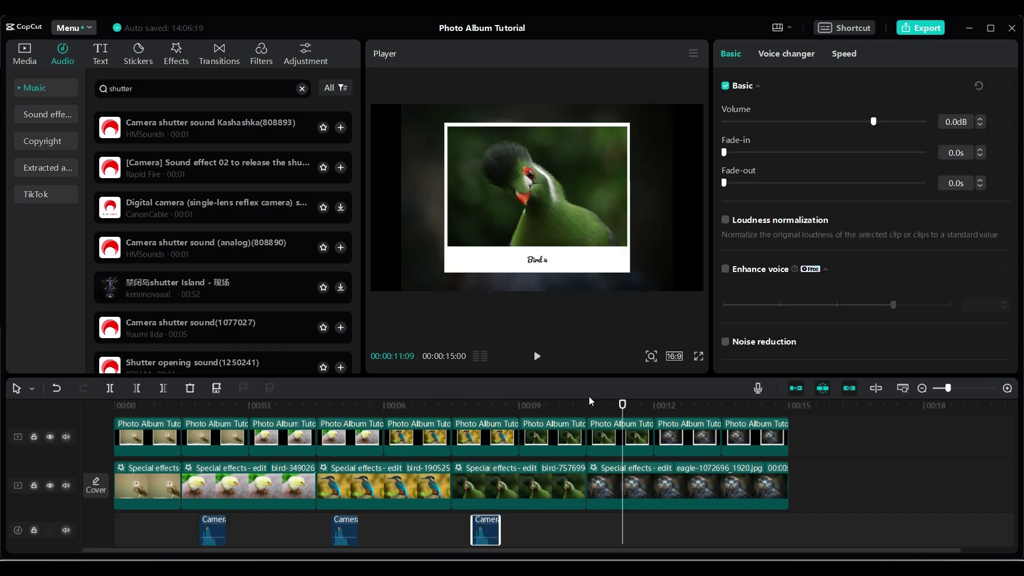
mouse_move(335, 121)
mouse_down()
mouse_move(613, 505)
mouse_move(608, 492)
mouse_up()
drag(611, 405, 755, 417)
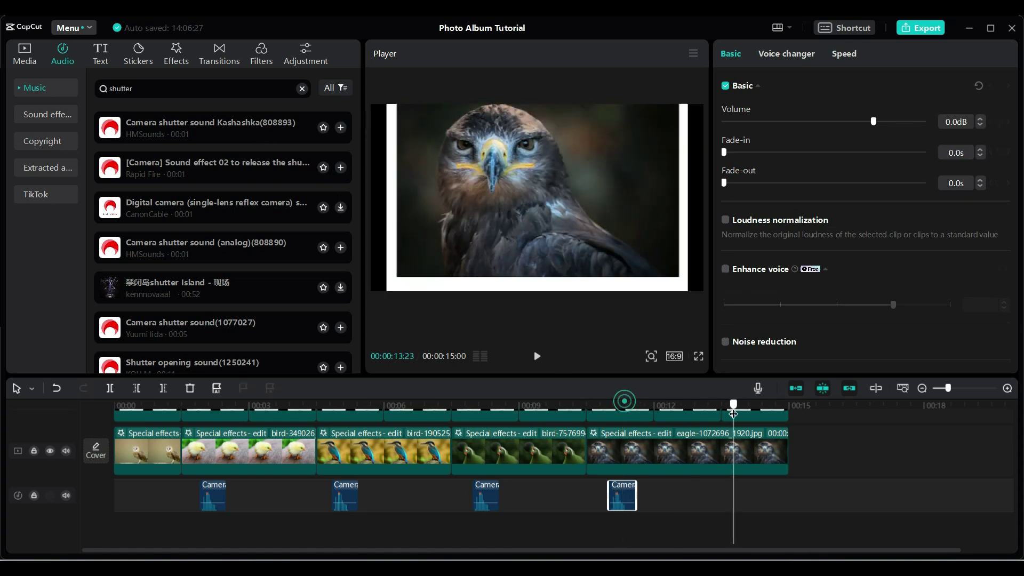
drag(222, 144, 744, 500)
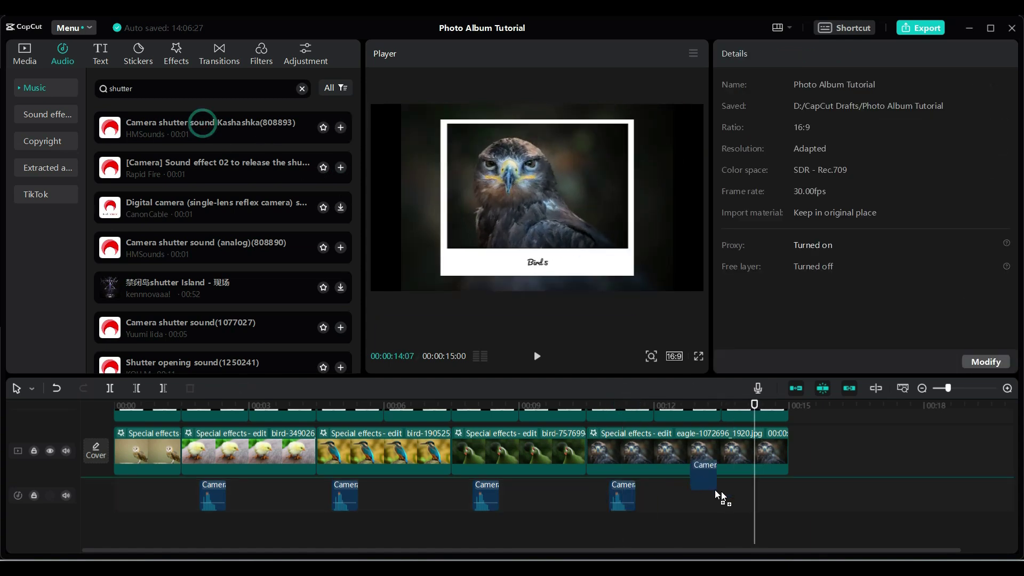
Play the album from the start to hear the shutter sounds.
click(802, 494)
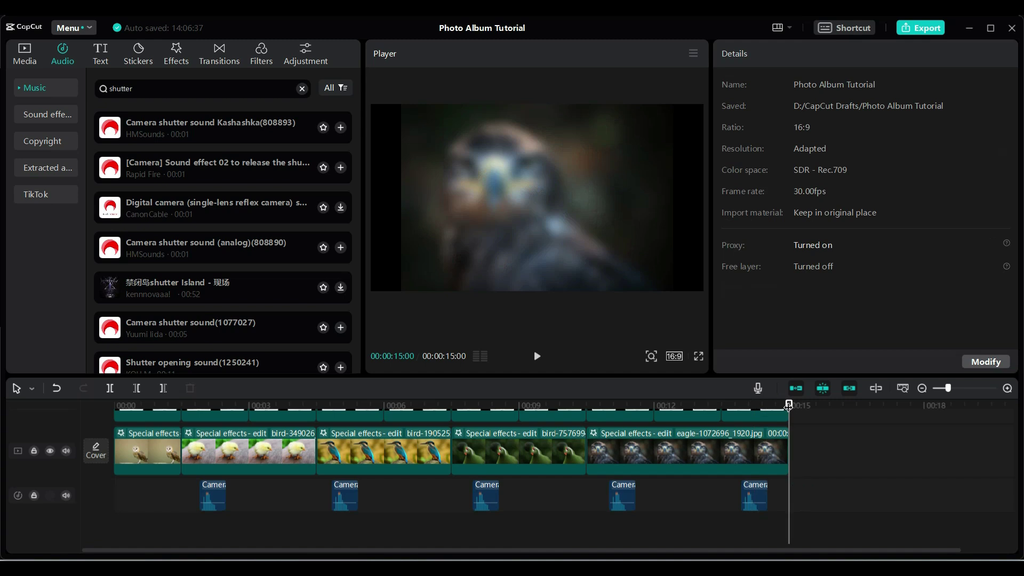
drag(789, 405, 83, 446)
click(537, 357)
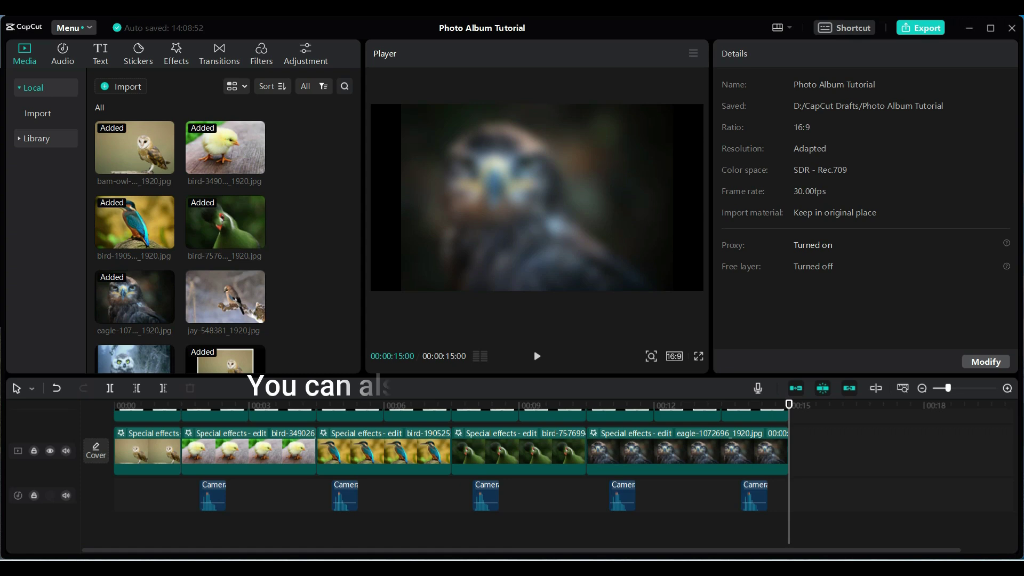
Add the song Lost from Music > LOVE LESSONS to the timeline.
click(63, 58)
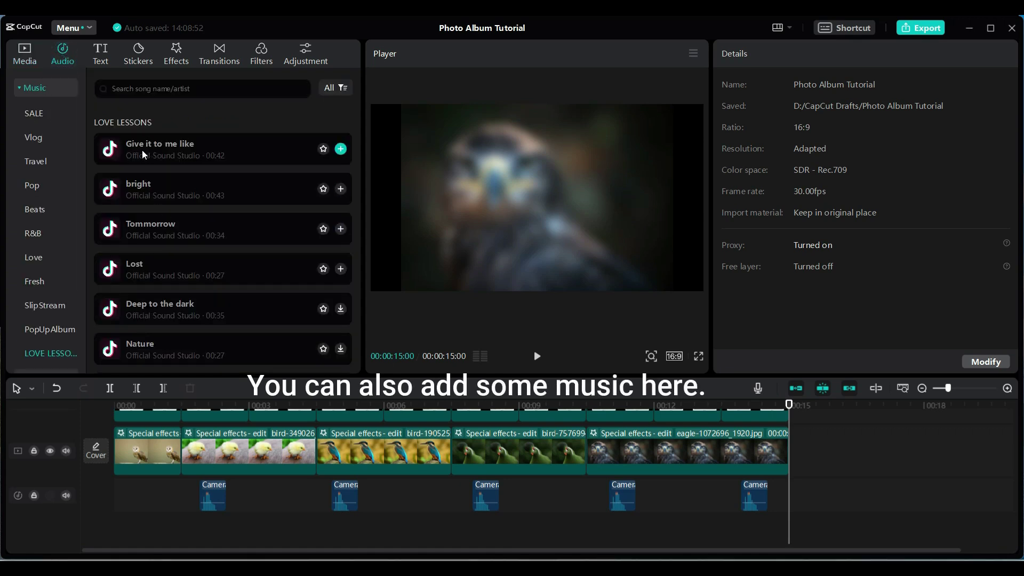
scroll(79, 160, down, 1)
drag(80, 159, 78, 206)
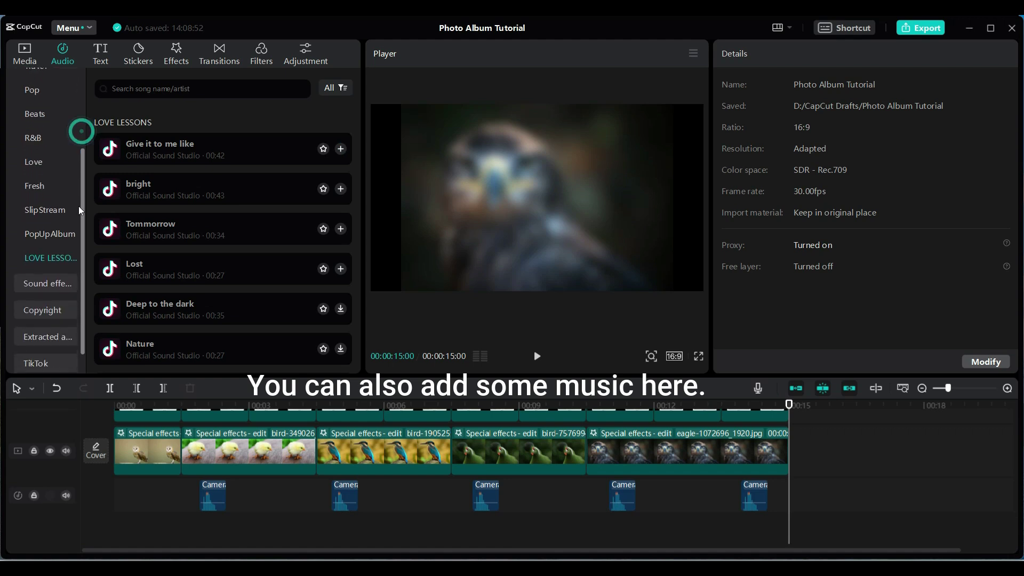
click(48, 217)
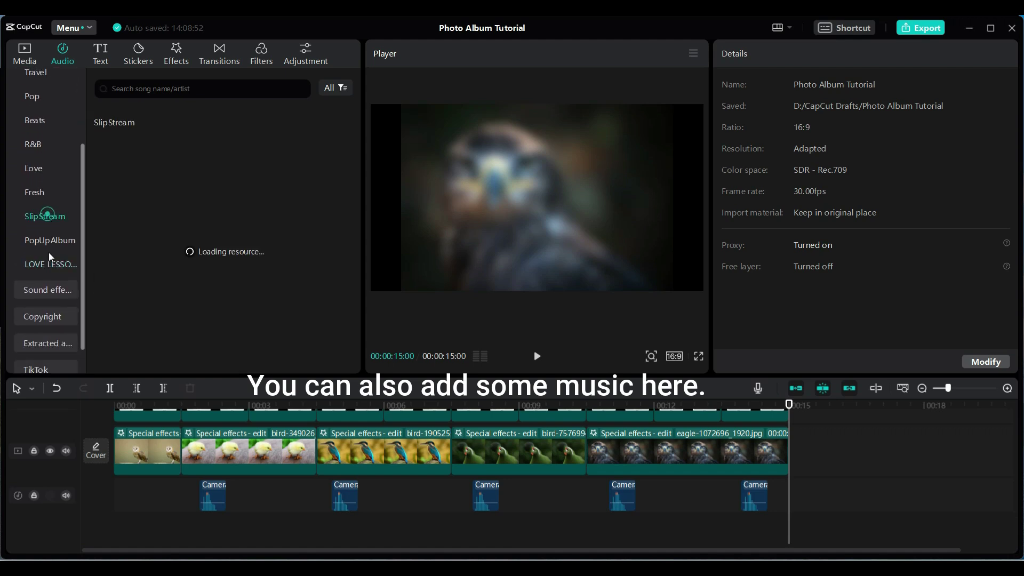
click(45, 263)
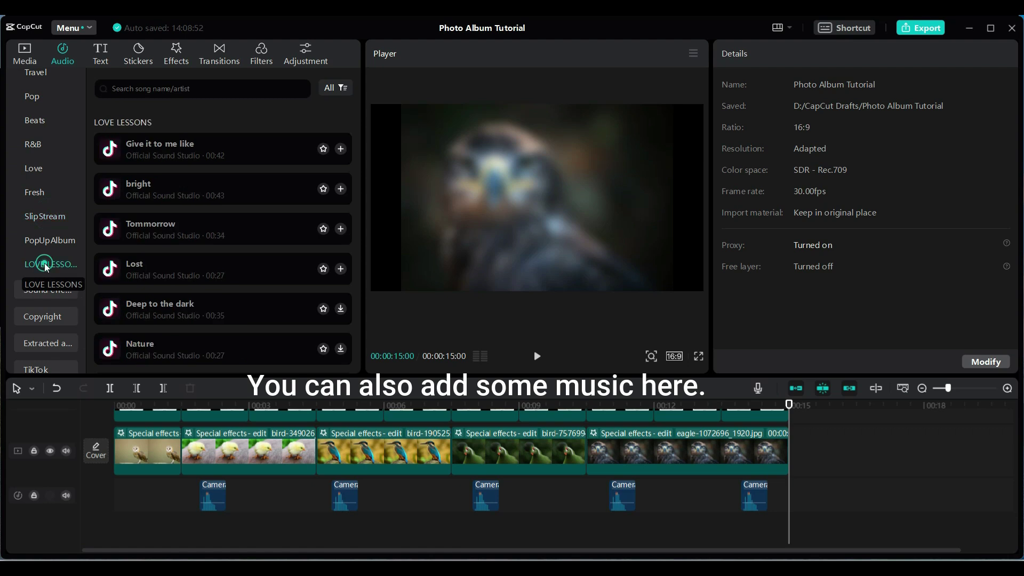
click(134, 273)
mouse_move(141, 270)
mouse_down()
mouse_move(222, 460)
mouse_move(116, 531)
mouse_move(162, 537)
mouse_up()
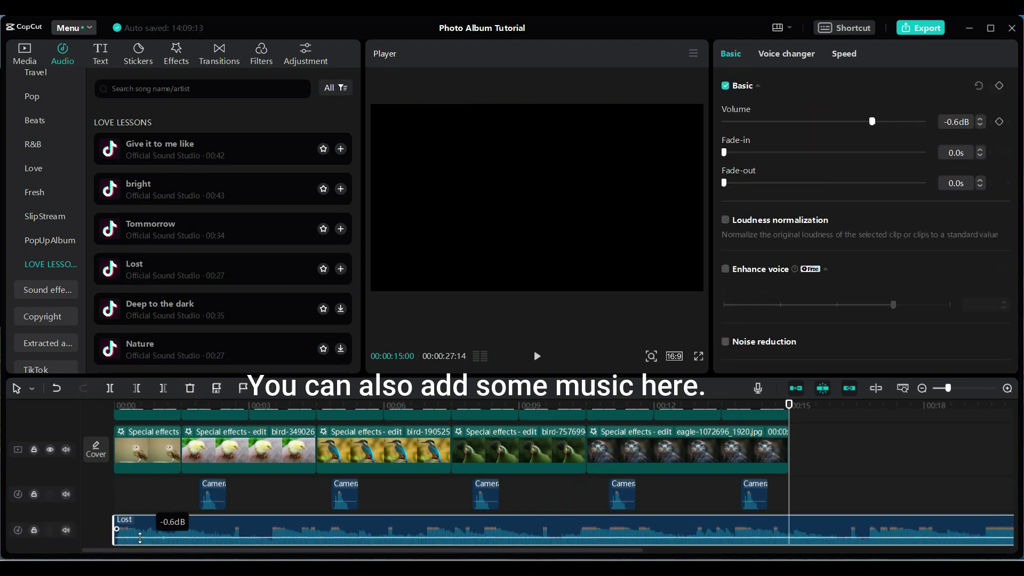
drag(242, 552, 721, 545)
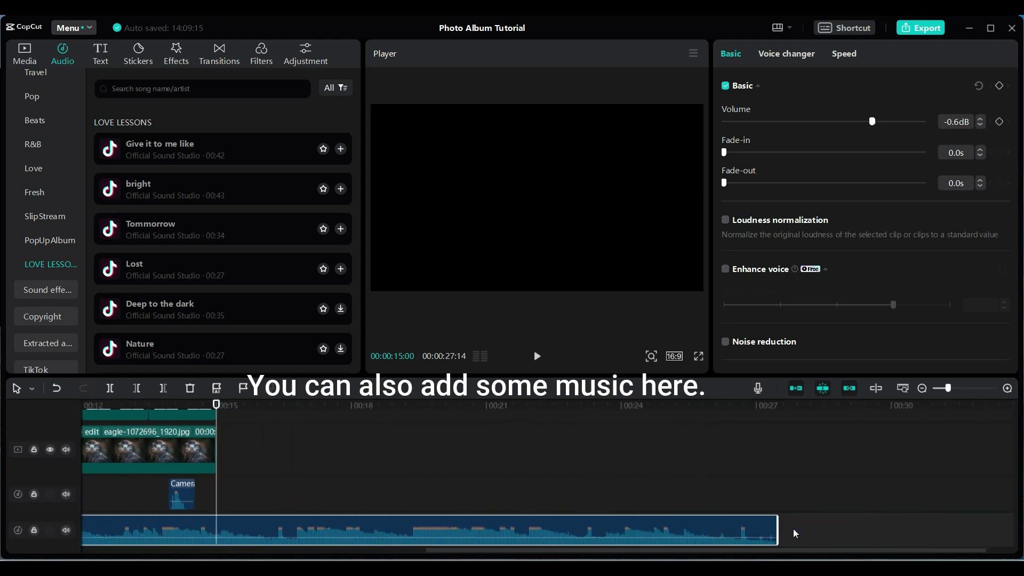
Trim the Lost track to end at 00:15 and replay the video.
drag(779, 524, 217, 493)
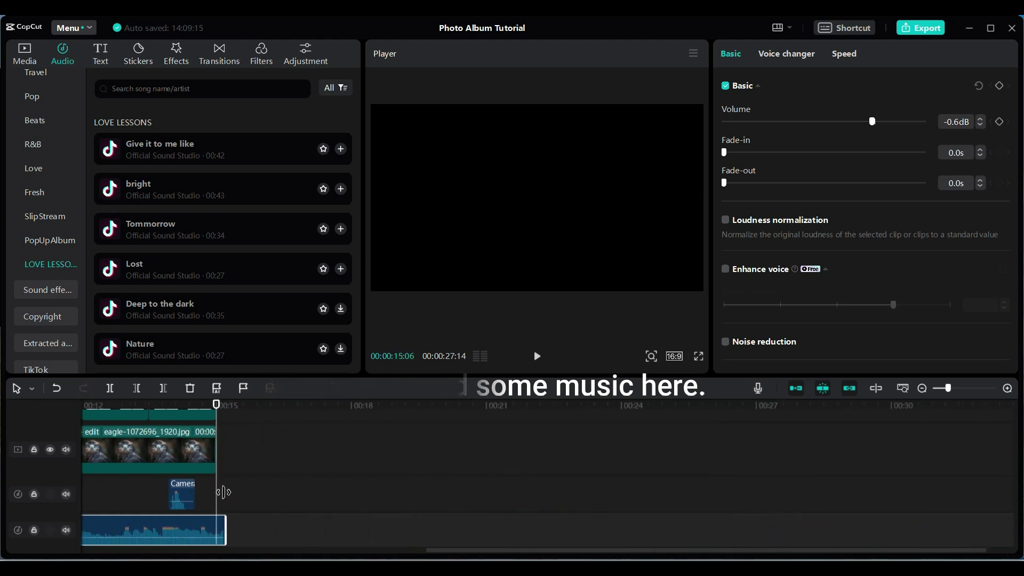
drag(512, 552, 456, 552)
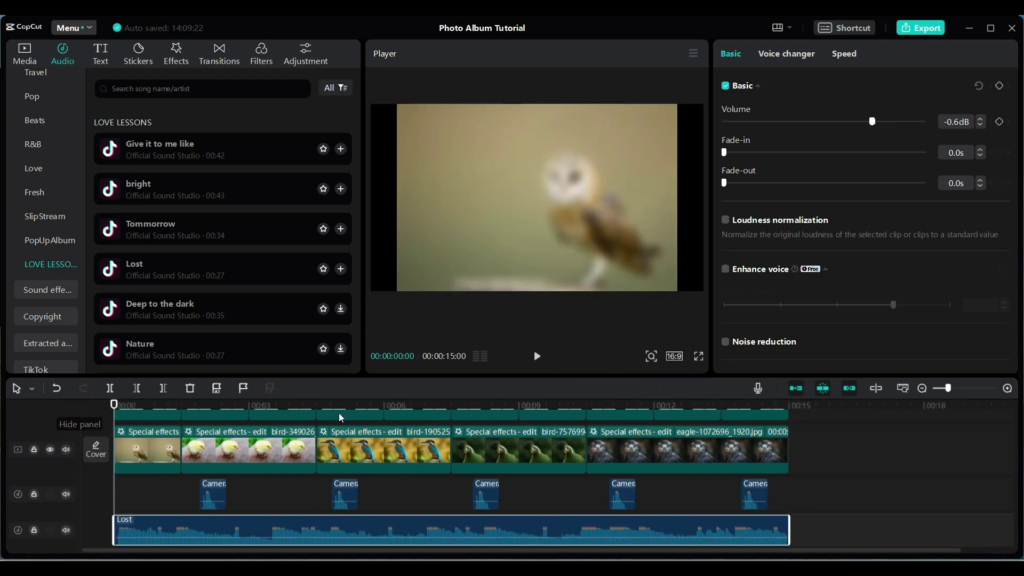
key(space)
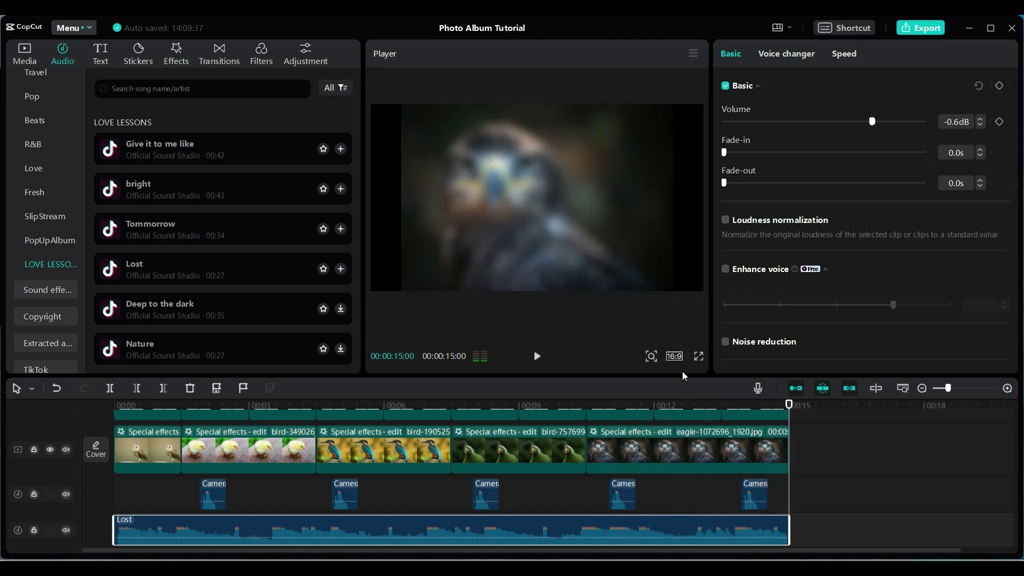
Lower the Lost music volume to -15.2dB in the Basic audio panel.
drag(873, 123, 833, 123)
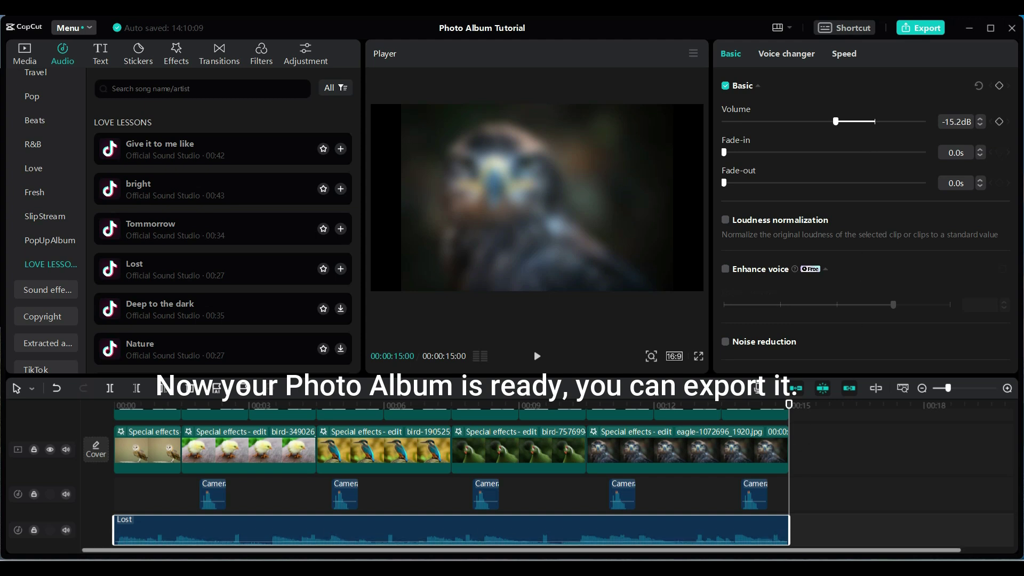
In the export settings, set a kingfisher frame as the video cover.
click(920, 28)
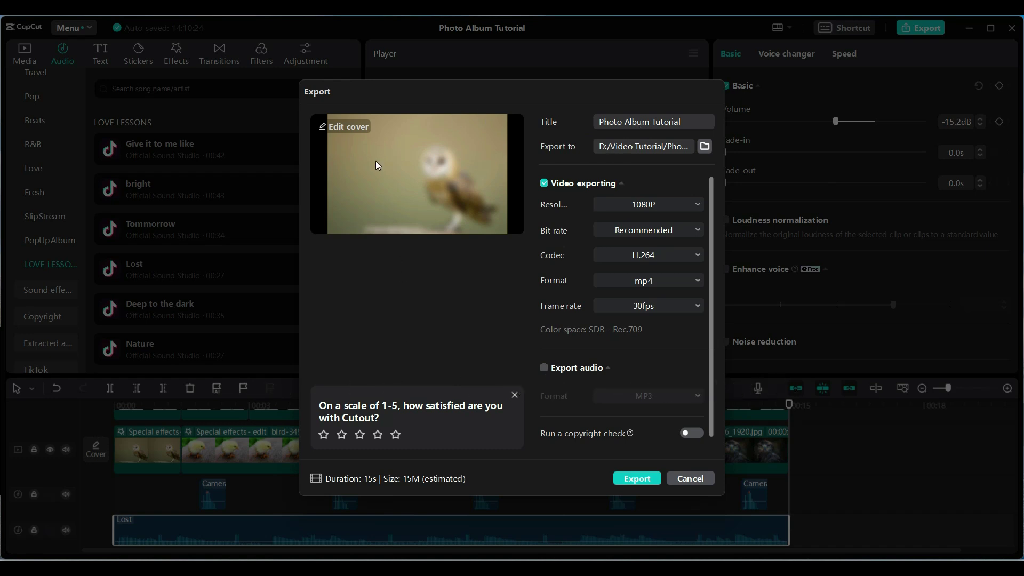
click(343, 128)
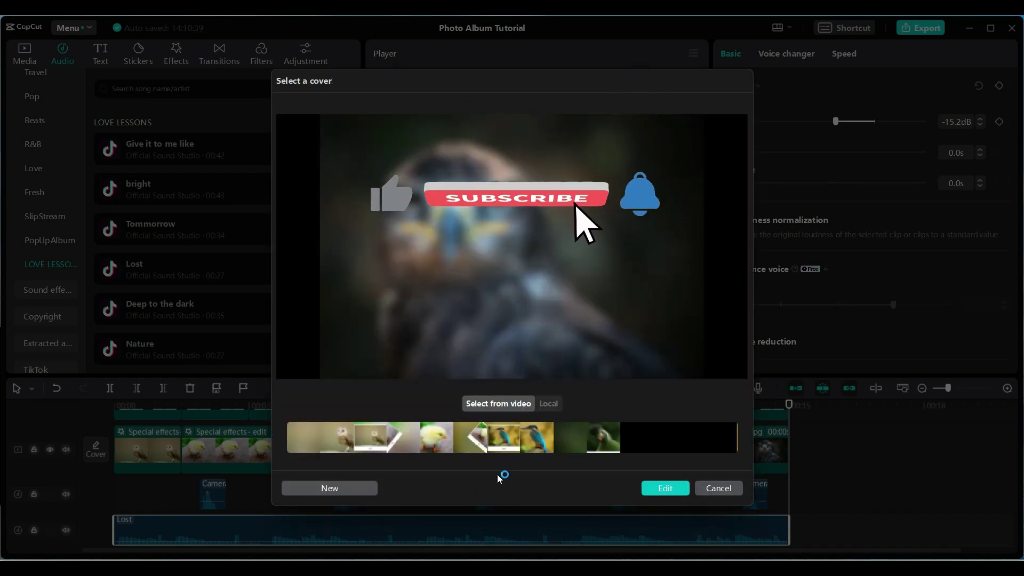
click(373, 445)
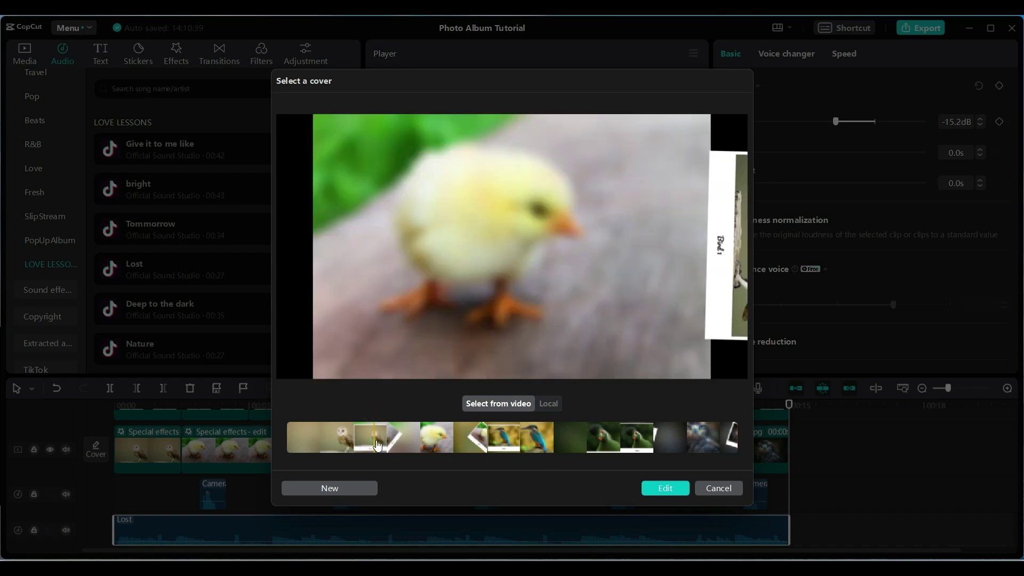
drag(376, 445, 396, 448)
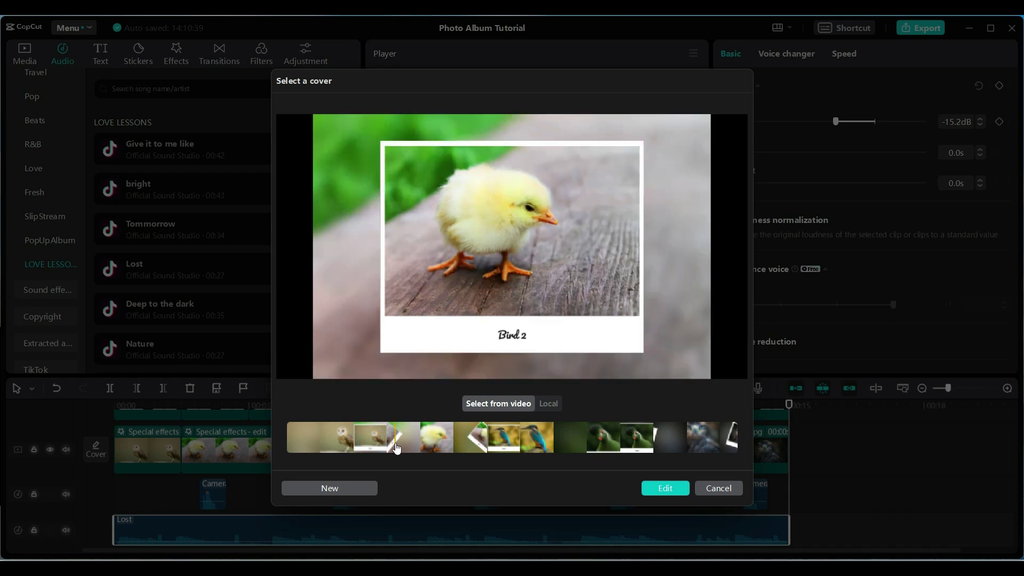
drag(396, 448, 450, 455)
key(Escape)
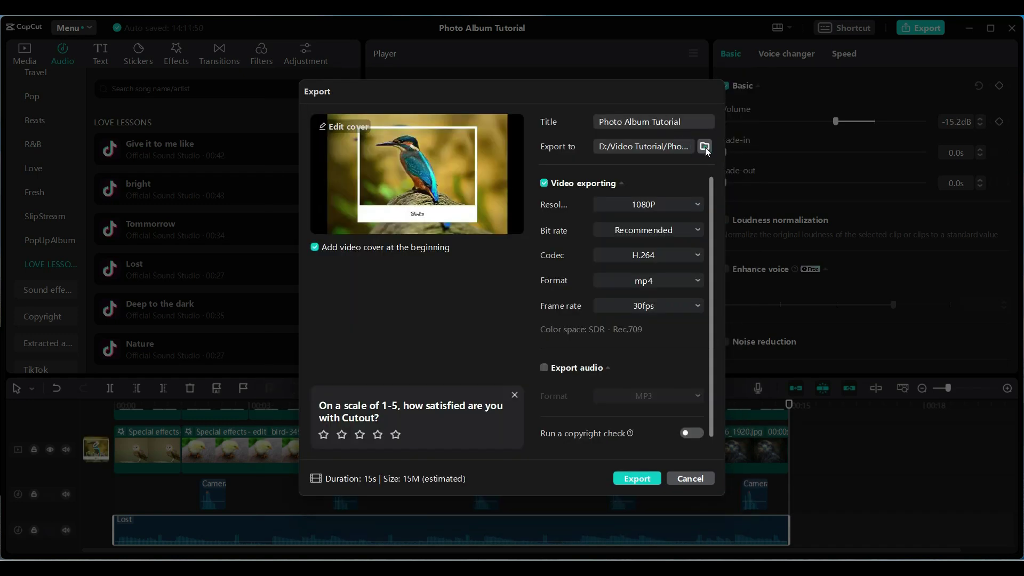
Export to the Birds Album folder at 1080P MP4.
click(705, 149)
click(448, 117)
click(534, 193)
click(694, 378)
click(636, 479)
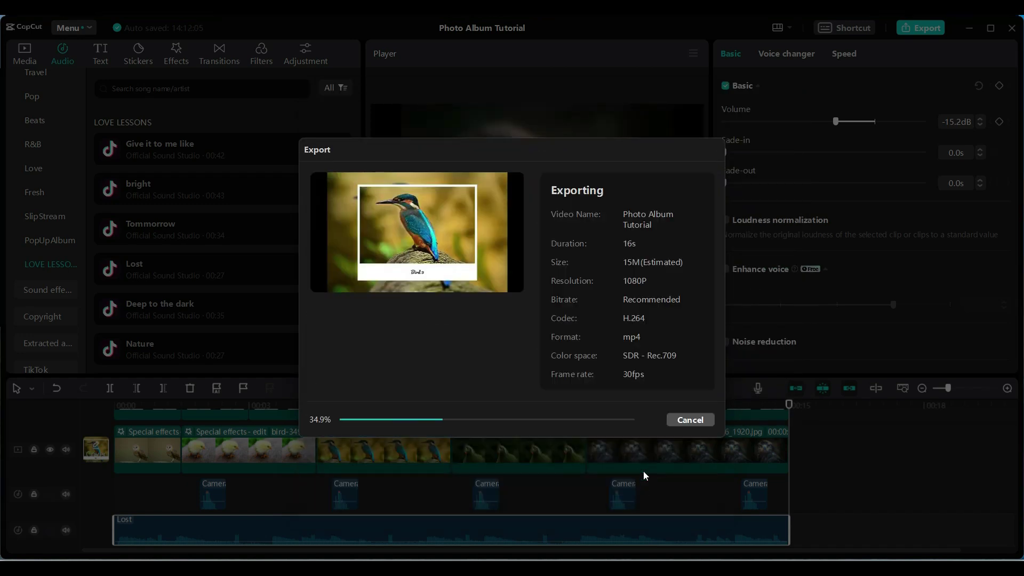